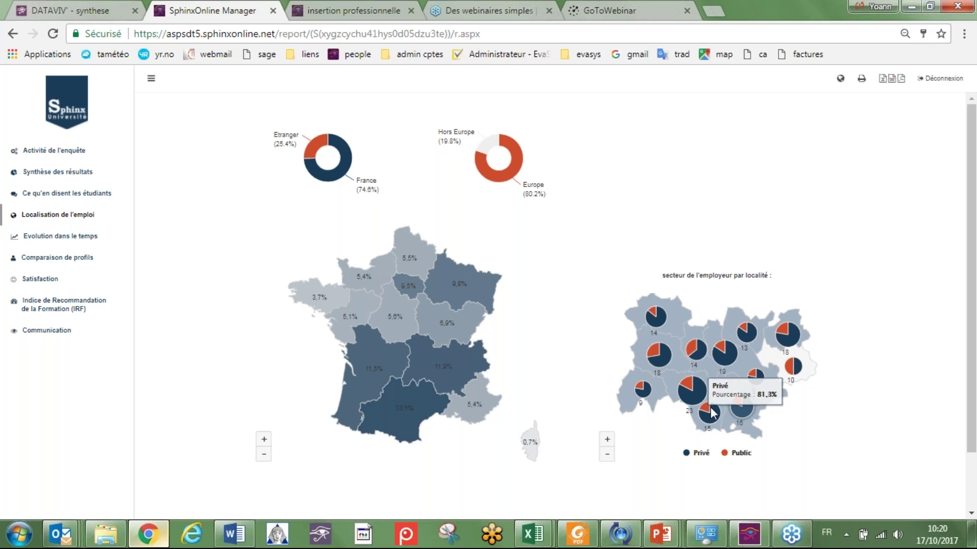
- Examine the employer-sector map and the regional map of France up close, returning the France map to its full extent
{"action": "scroll", "coordinate": [680, 378], "scroll_direction": "up", "scroll_amount": 1}
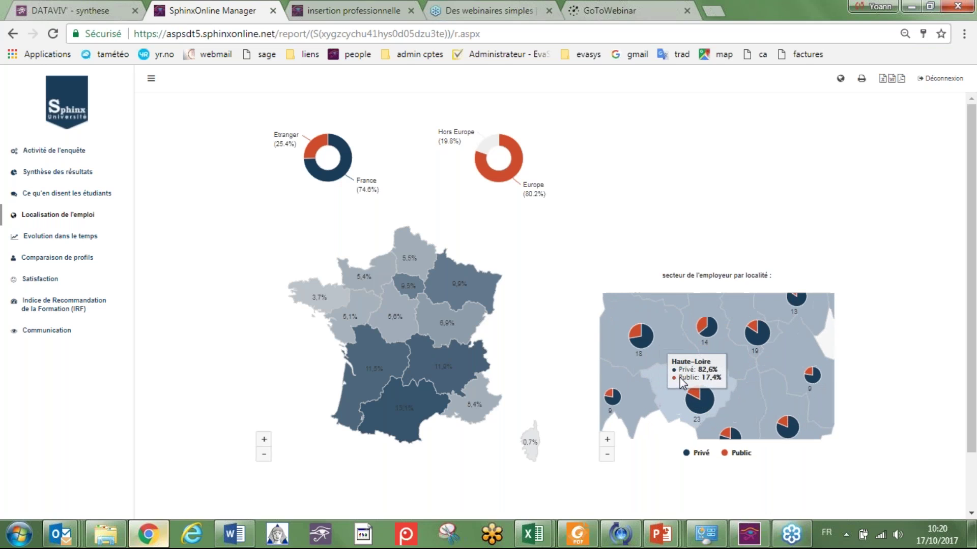
{"action": "scroll", "coordinate": [418, 320], "scroll_direction": "up", "scroll_amount": 1}
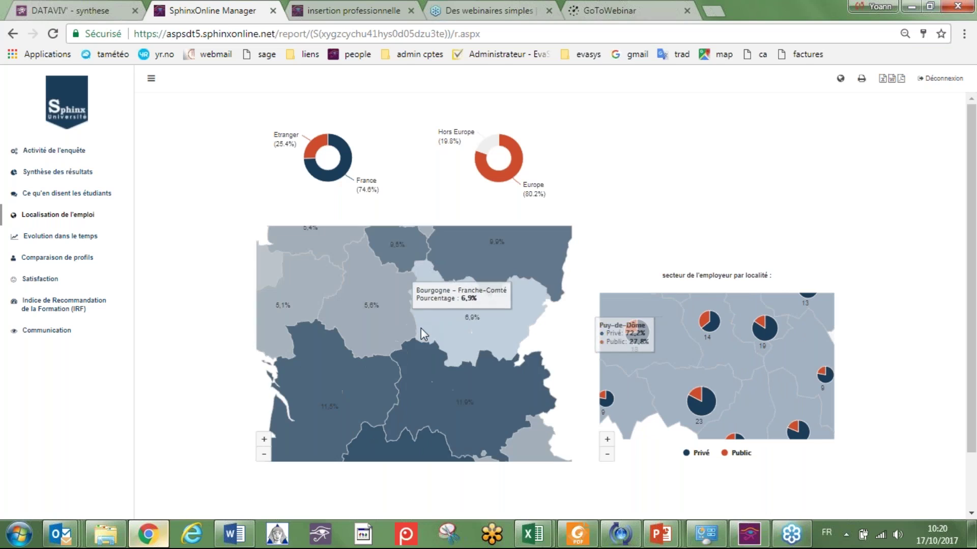
{"action": "scroll", "coordinate": [435, 341], "scroll_direction": "down", "scroll_amount": 1}
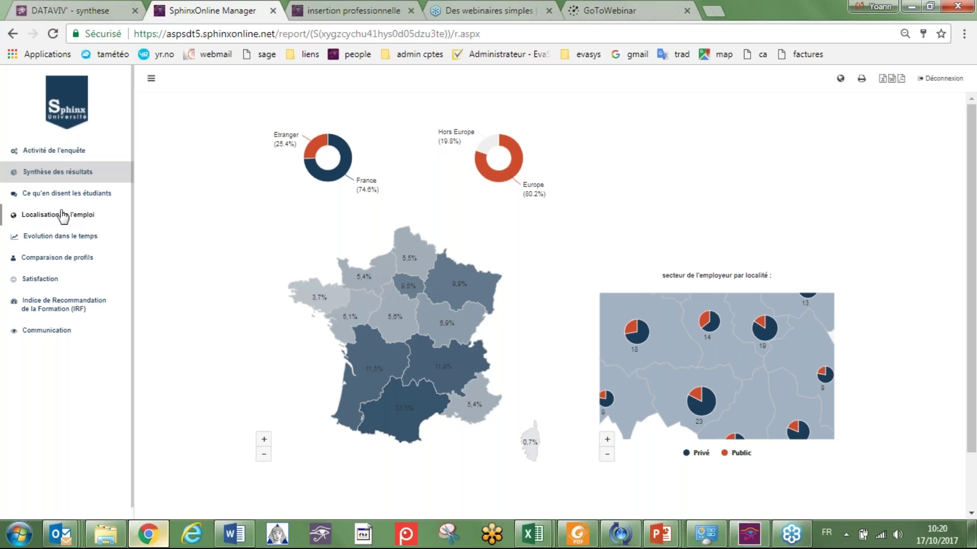
- Open the Evolution dans le temps page and examine the yearly salary, employer-sector and graduate-status figures
{"action": "left_click", "coordinate": [61, 237]}
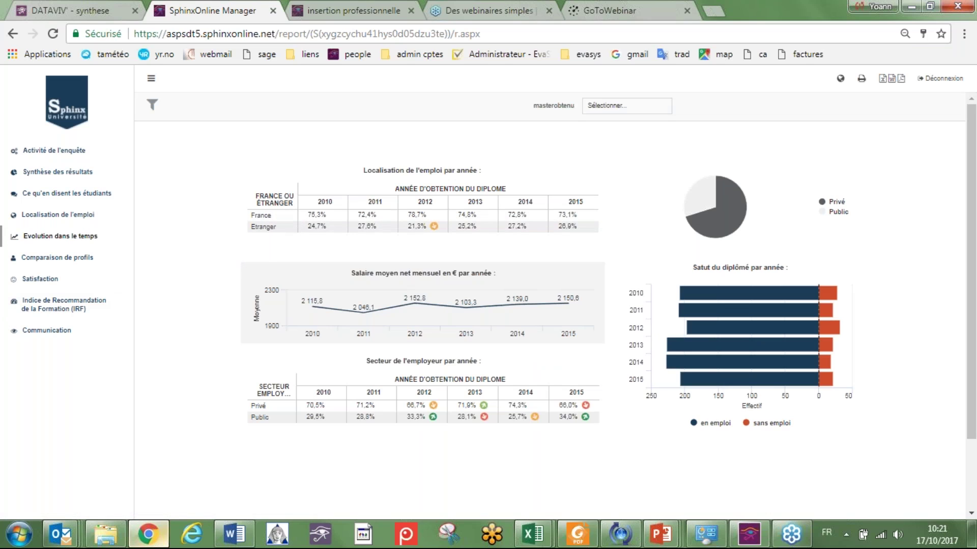
{"action": "mouse_move", "coordinate": [356, 321]}
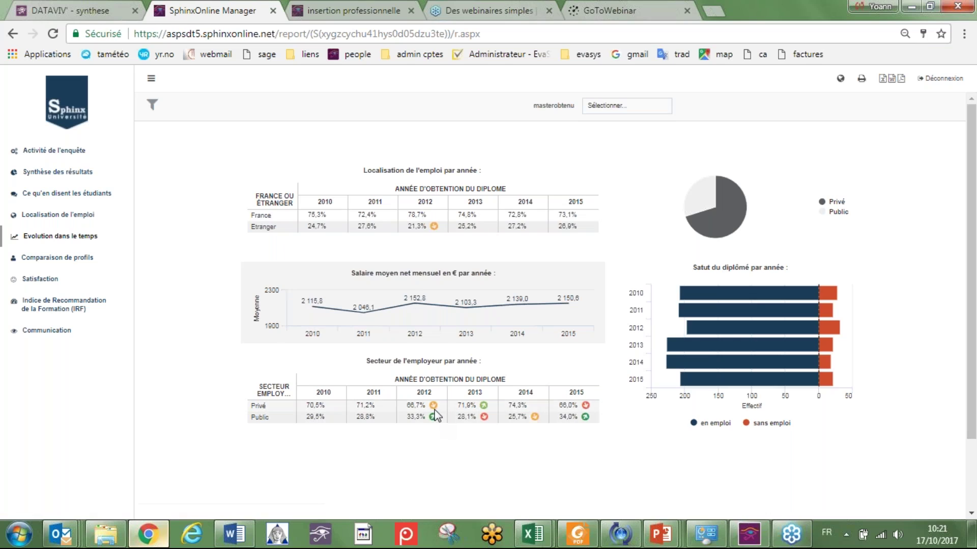
{"action": "mouse_move", "coordinate": [432, 405]}
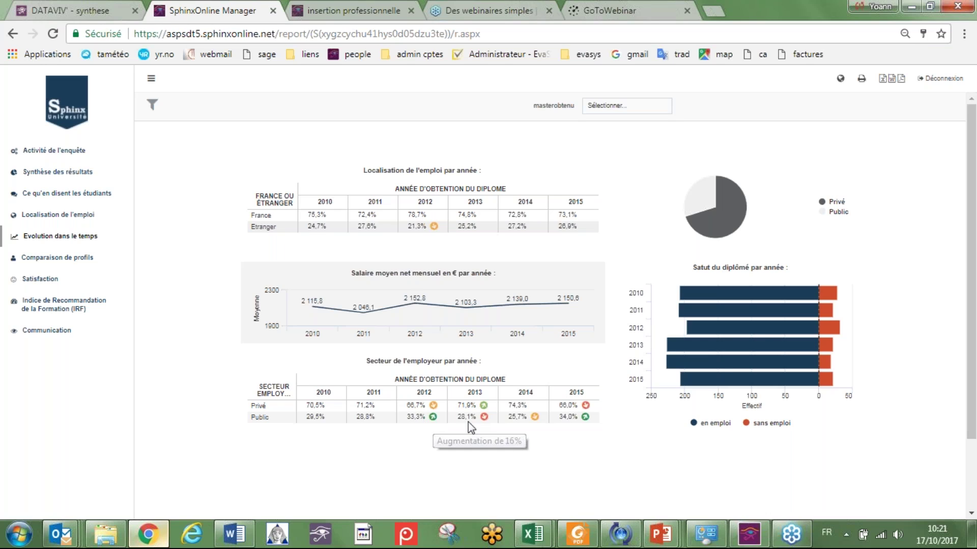
{"action": "mouse_move", "coordinate": [711, 323]}
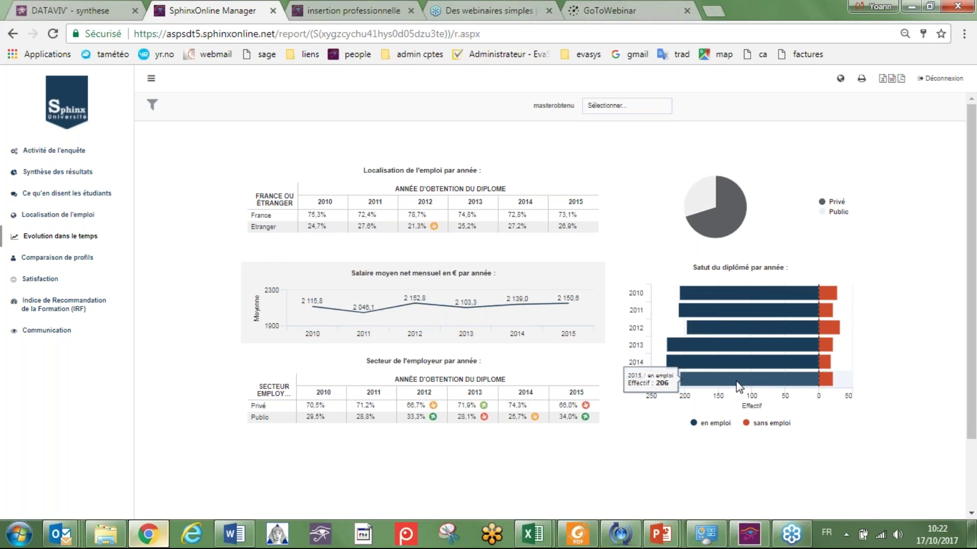
{"action": "mouse_move", "coordinate": [810, 342]}
{"action": "mouse_move", "coordinate": [784, 291]}
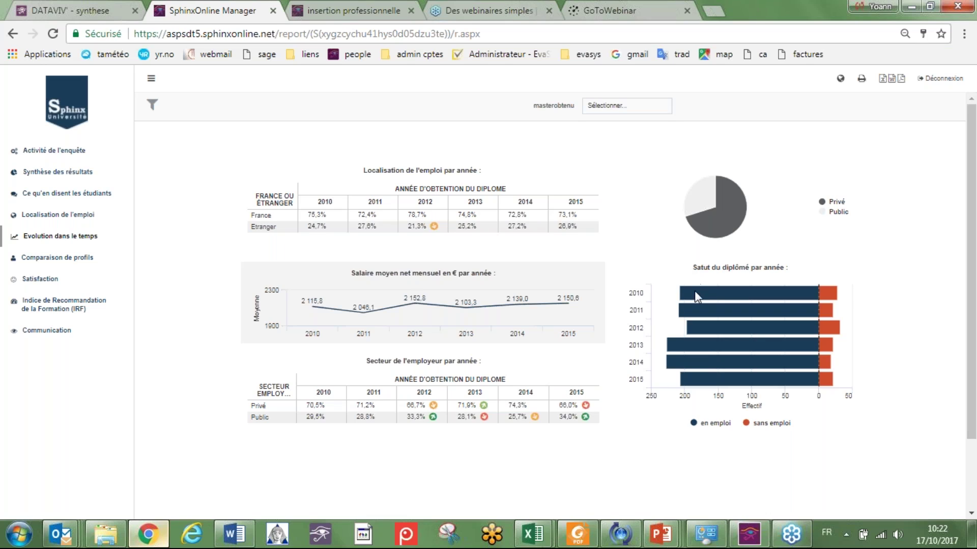
{"action": "mouse_move", "coordinate": [695, 294]}
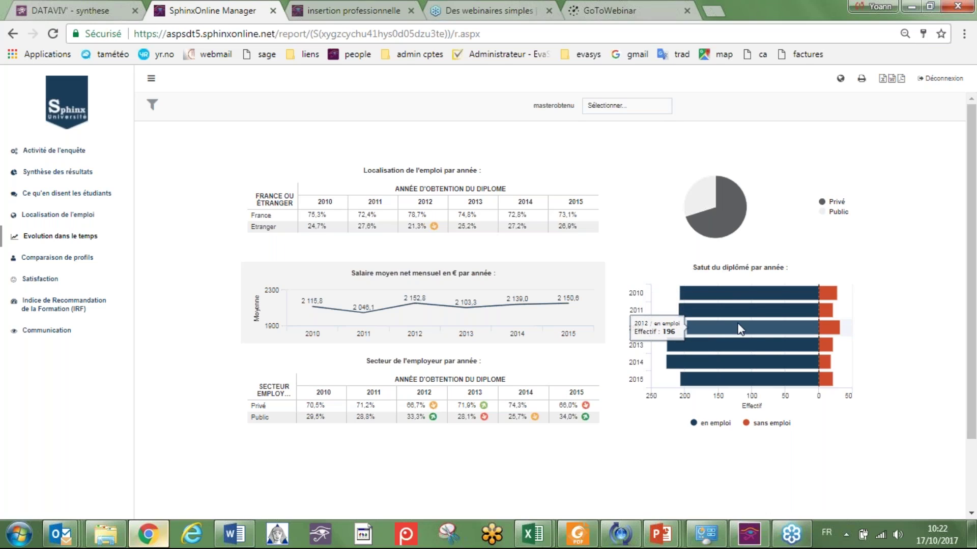
- Filter the yearly average salary chart by employer sector, first Privé, next Public, and finally Privé again
{"action": "left_click", "coordinate": [716, 235]}
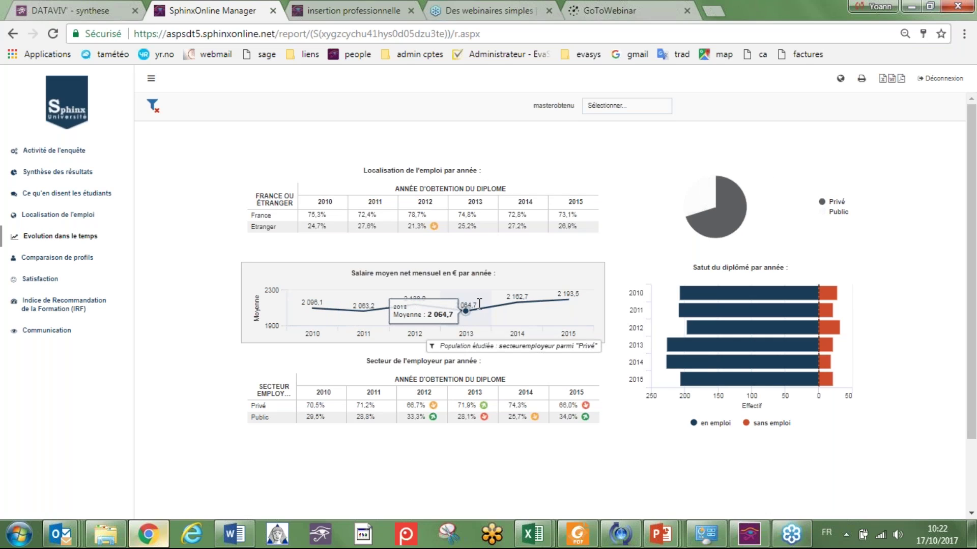
{"action": "left_click", "coordinate": [710, 195]}
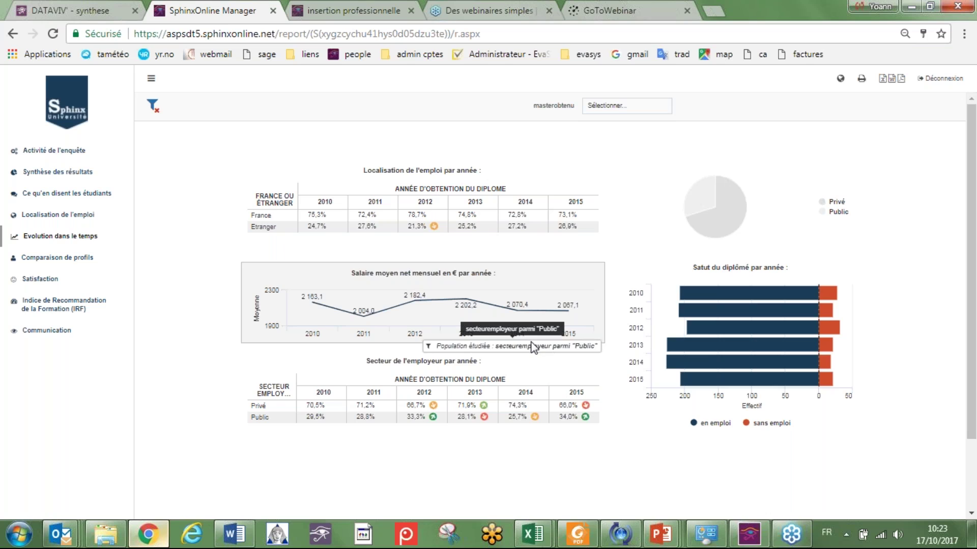
{"action": "left_click", "coordinate": [735, 216]}
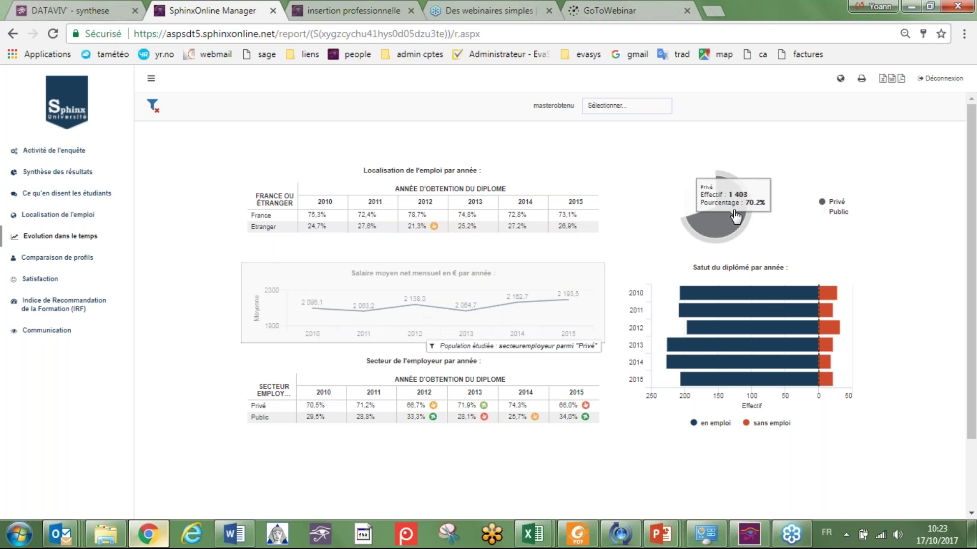
- On the Comparaison de profils page, select Droit de la santé for profile 1 and Droit public for profile 2
{"action": "left_click", "coordinate": [57, 257]}
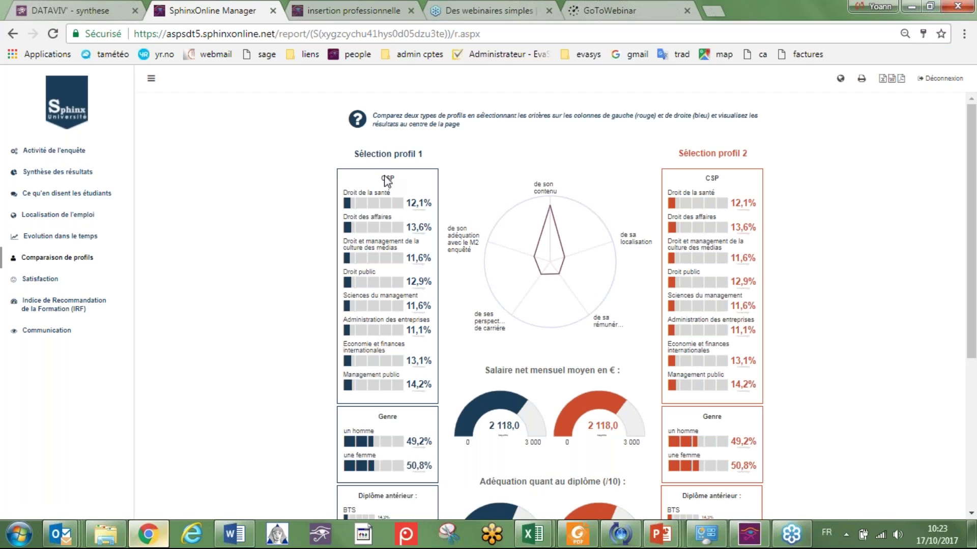
{"action": "left_click", "coordinate": [375, 204]}
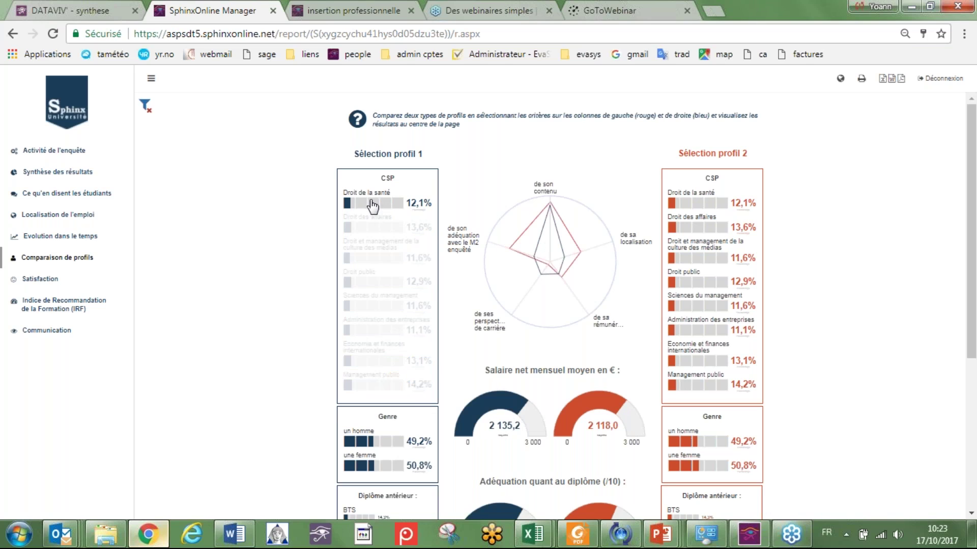
{"action": "left_click", "coordinate": [691, 284]}
- Examine the compared profiles' radar chart, salary and degree-match gauges, and the gender and prior-diploma criteria
{"action": "mouse_move", "coordinate": [549, 199]}
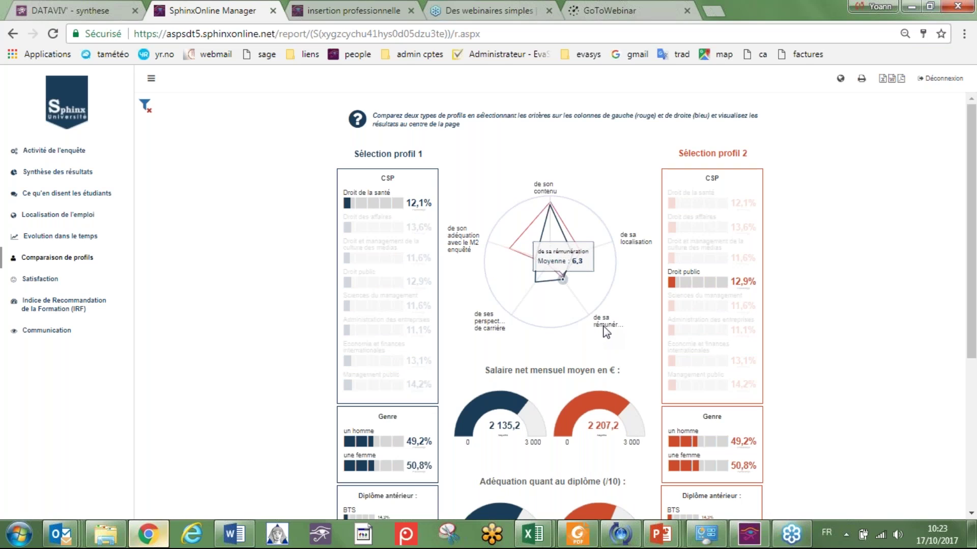
{"action": "scroll", "coordinate": [633, 314], "scroll_direction": "down", "scroll_amount": 1}
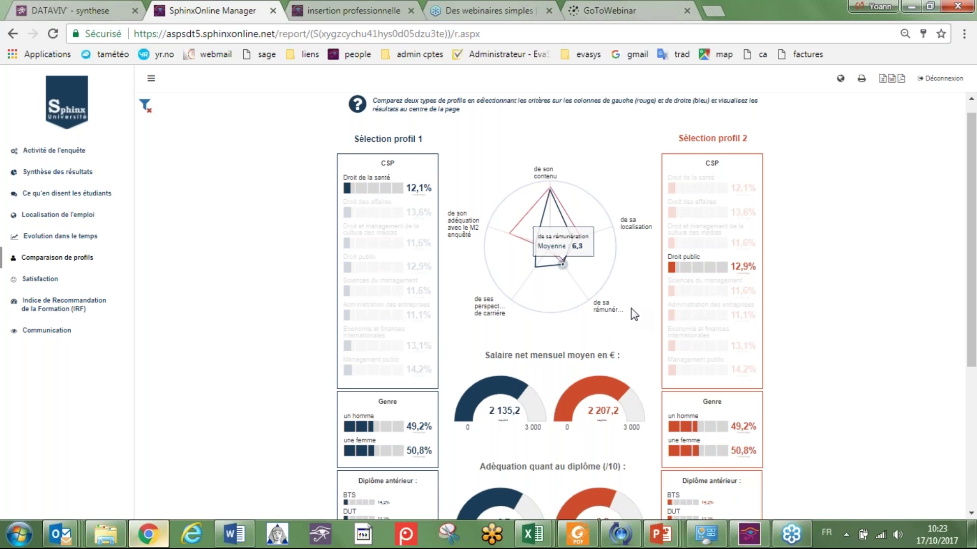
{"action": "scroll", "coordinate": [633, 314], "scroll_direction": "down", "scroll_amount": 1}
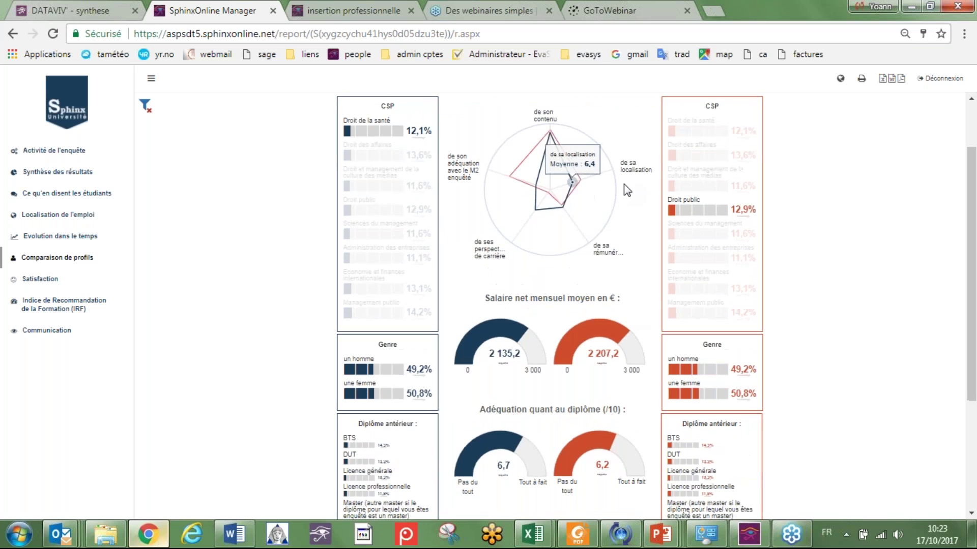
{"action": "scroll", "coordinate": [623, 184], "scroll_direction": "down", "scroll_amount": 1}
{"action": "scroll", "coordinate": [621, 312], "scroll_direction": "up", "scroll_amount": 1}
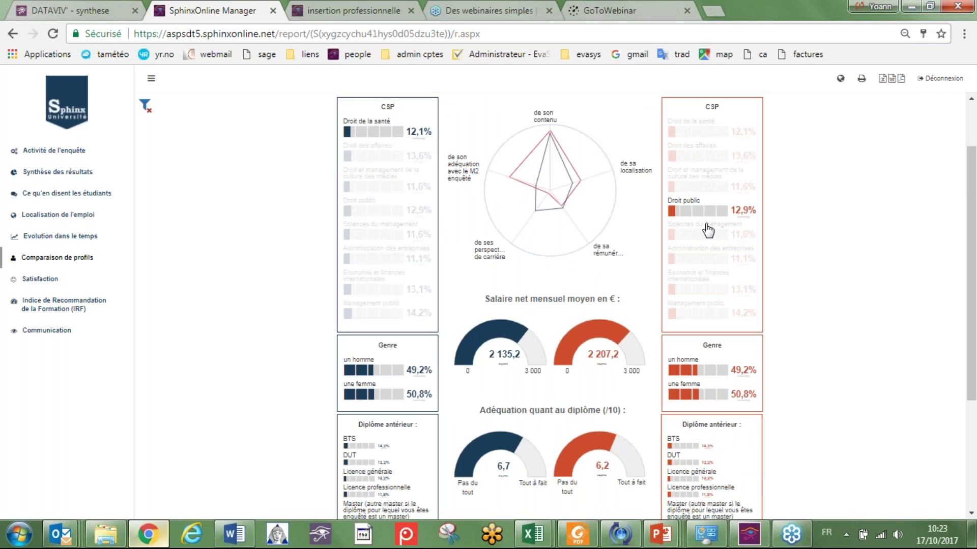
{"action": "scroll", "coordinate": [705, 235], "scroll_direction": "down", "scroll_amount": 1}
{"action": "scroll", "coordinate": [618, 392], "scroll_direction": "down", "scroll_amount": 1}
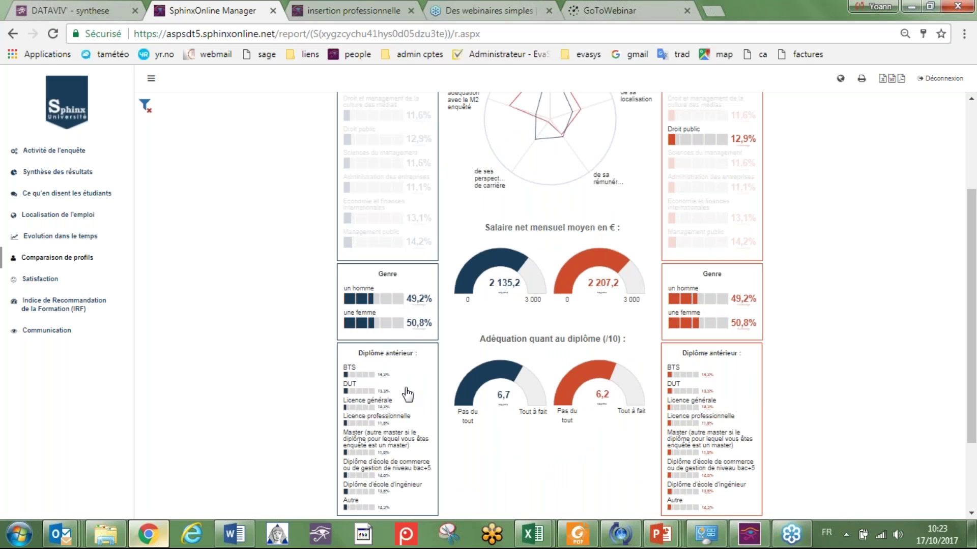
{"action": "scroll", "coordinate": [407, 395], "scroll_direction": "up", "scroll_amount": 1}
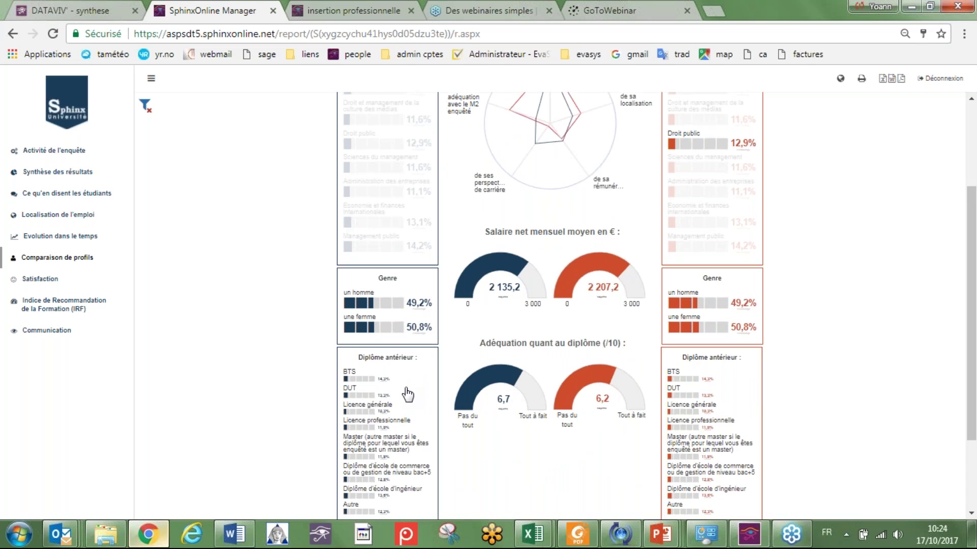
{"action": "scroll", "coordinate": [407, 394], "scroll_direction": "up", "scroll_amount": 1}
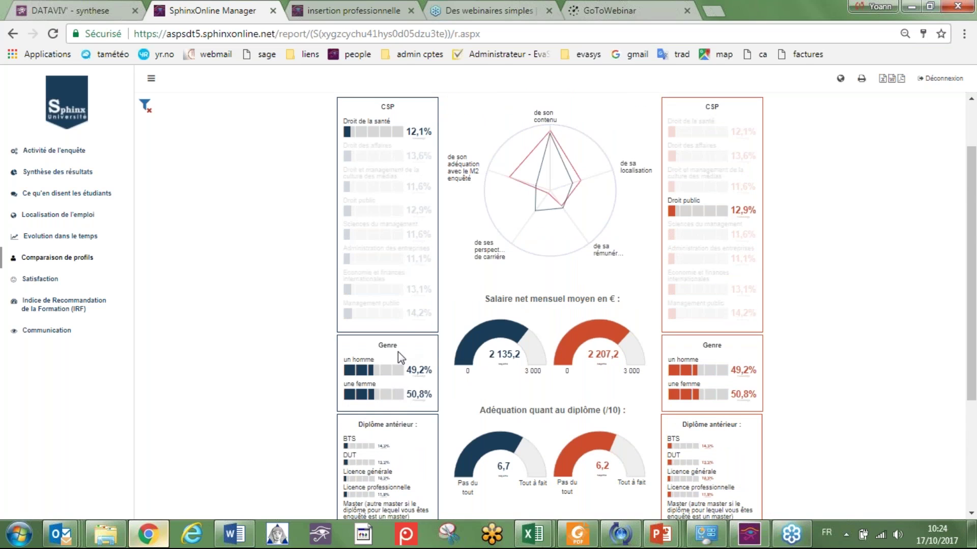
{"action": "scroll", "coordinate": [400, 356], "scroll_direction": "down", "scroll_amount": 1}
{"action": "scroll", "coordinate": [400, 401], "scroll_direction": "down", "scroll_amount": 1}
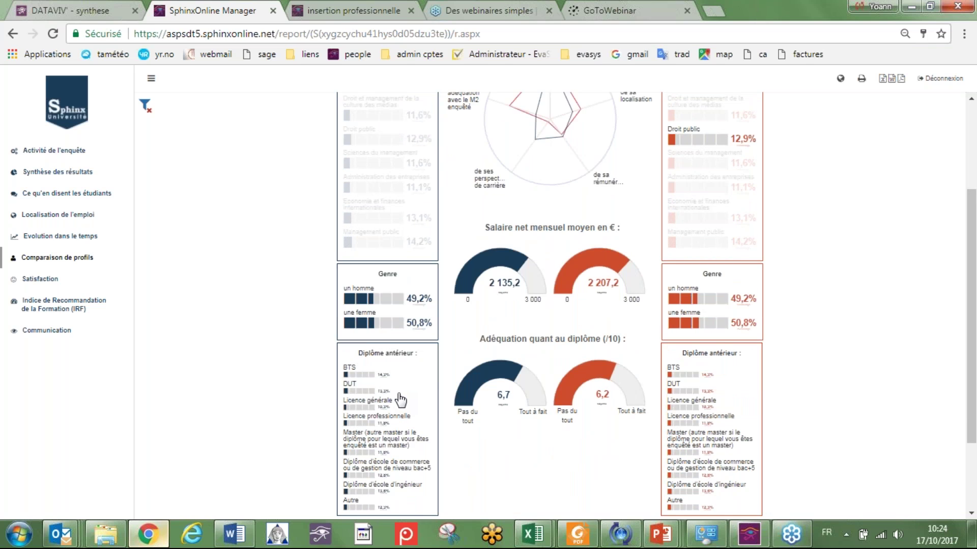
- Switch to the DATAVIV' browser tab and open the démo view of the webinaireinsertion_2 survey
{"action": "left_click", "coordinate": [92, 12]}
{"action": "mouse_move", "coordinate": [7, 76]}
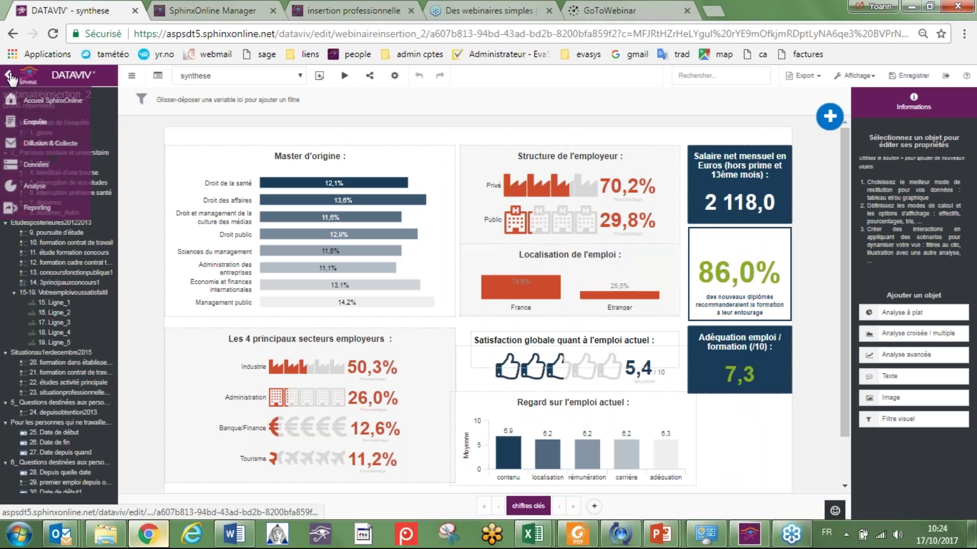
{"action": "left_click", "coordinate": [23, 102]}
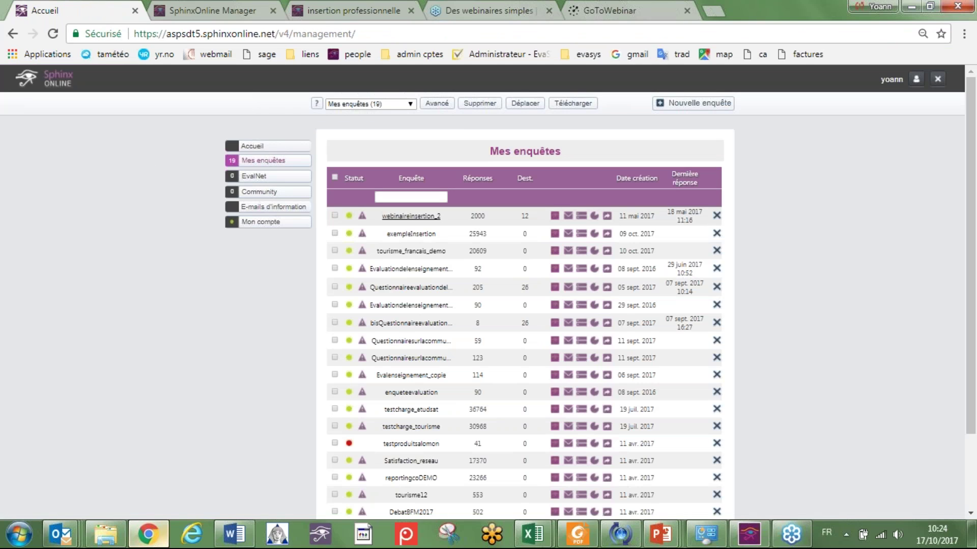
{"action": "left_click", "coordinate": [411, 216]}
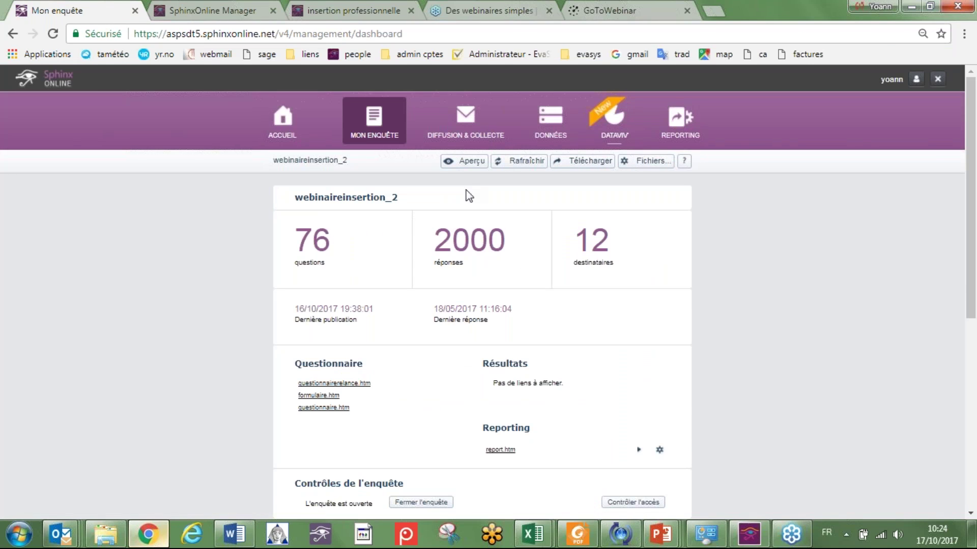
{"action": "left_click", "coordinate": [603, 118]}
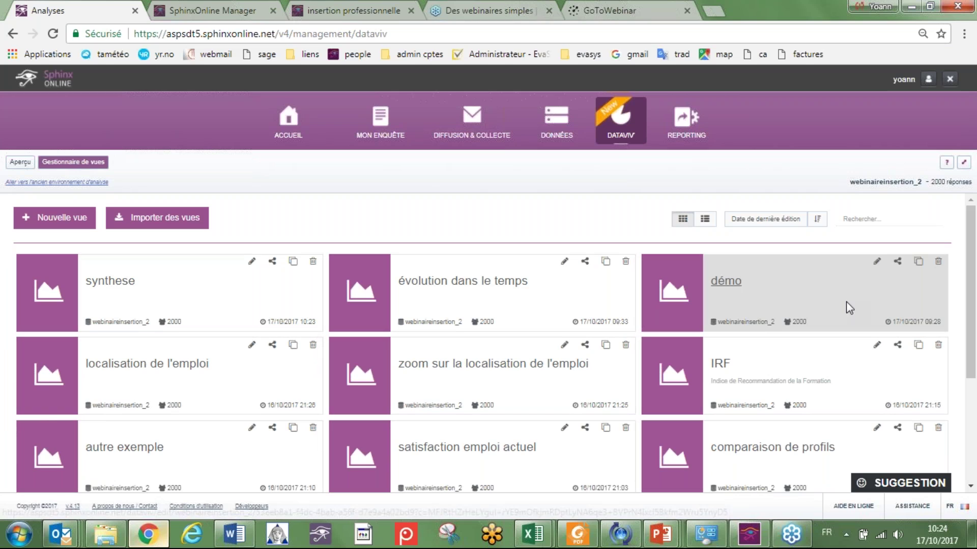
{"action": "left_click", "coordinate": [730, 285]}
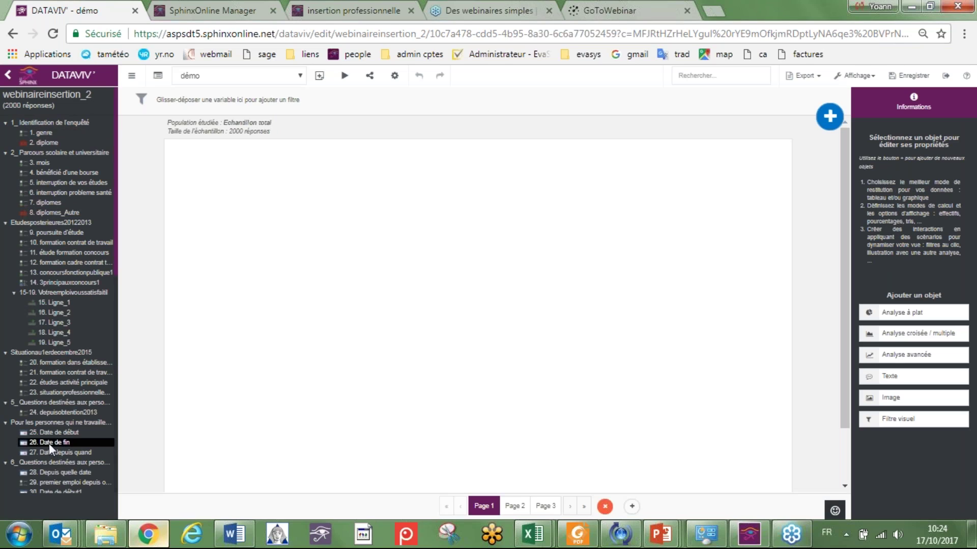
- Add an analysis of variable 62, satisfaction globale quant à votre cursus d'études, to the upper-left area of Page 1
{"action": "scroll", "coordinate": [67, 308], "scroll_direction": "down", "scroll_amount": 3}
{"action": "scroll", "coordinate": [67, 307], "scroll_direction": "down", "scroll_amount": 7}
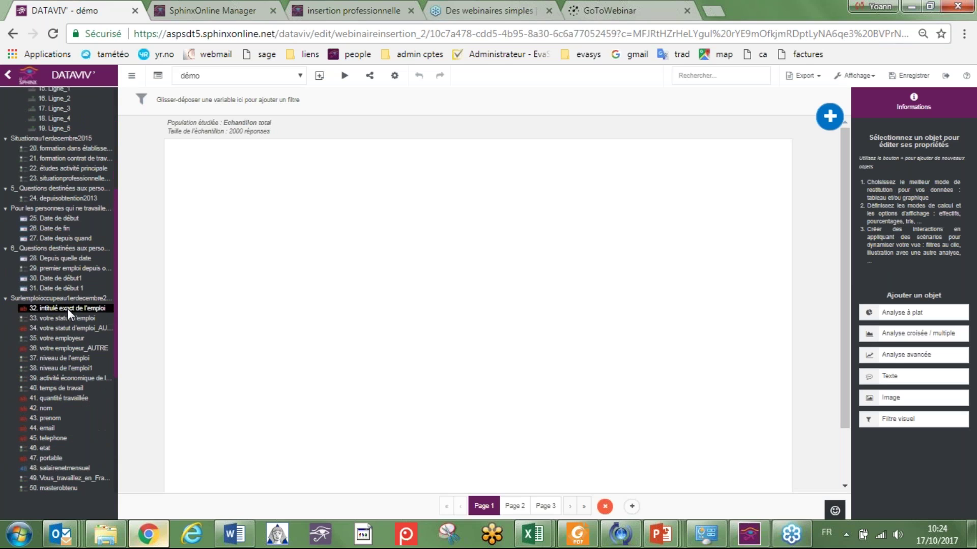
{"action": "scroll", "coordinate": [76, 361], "scroll_direction": "down", "scroll_amount": 3}
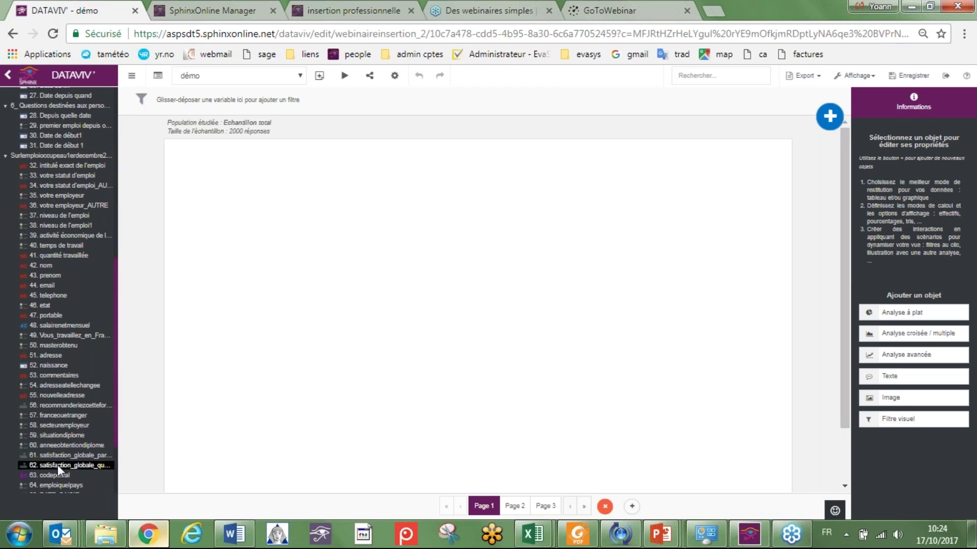
{"action": "left_click_drag", "start_coordinate": [57, 465], "coordinate": [279, 262]}
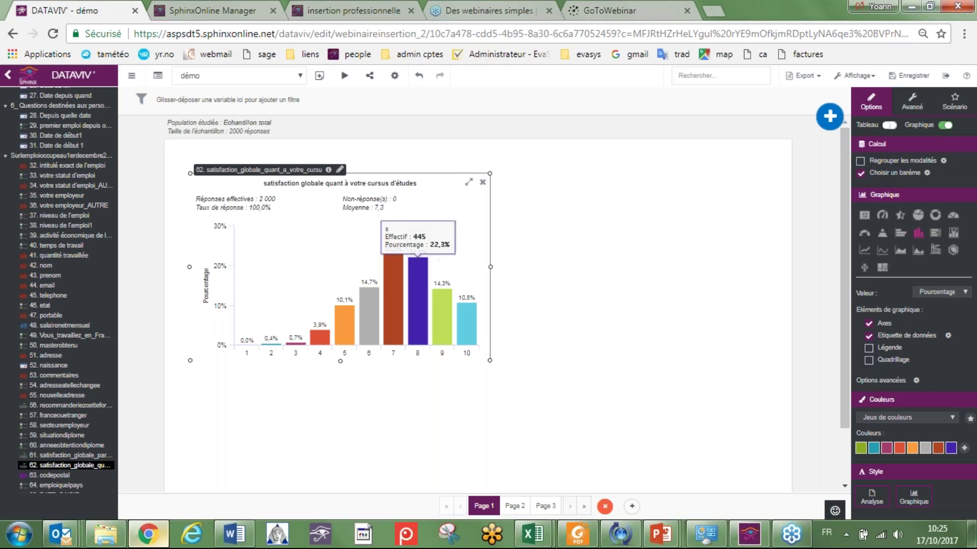
{"action": "left_click_drag", "start_coordinate": [446, 205], "coordinate": [425, 195]}
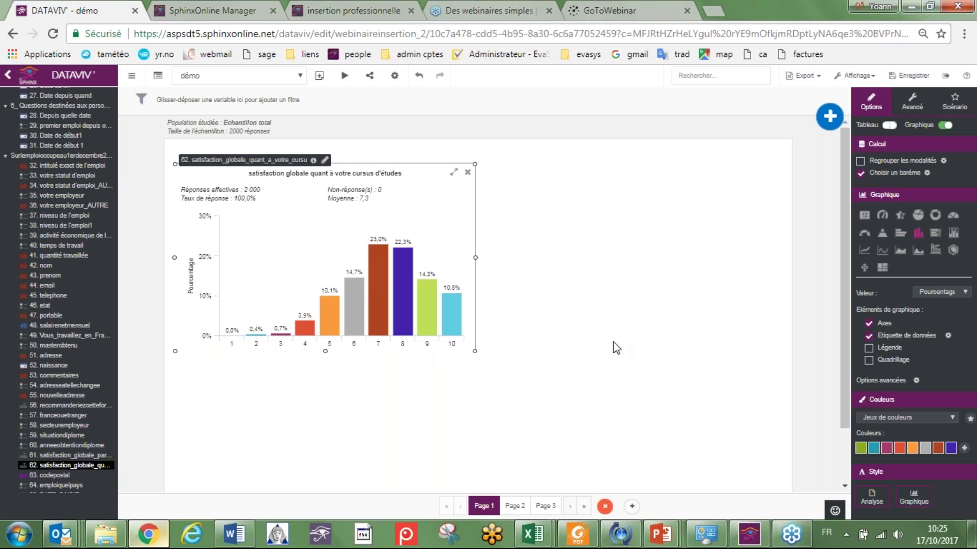
- Display the satisfaction analysis as a single Moyenne figure, keeping its value label and turning off the trend
{"action": "left_click", "coordinate": [867, 217]}
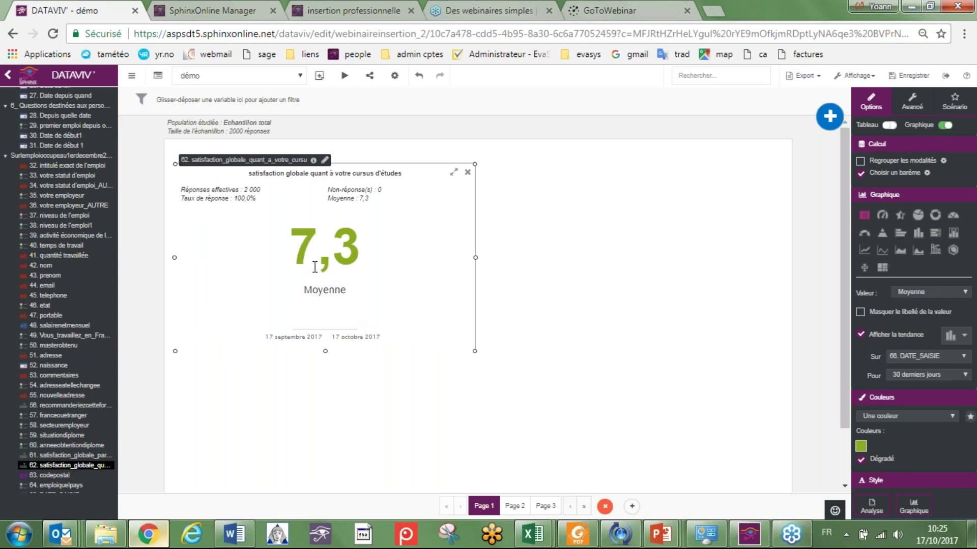
{"action": "left_click", "coordinate": [860, 313]}
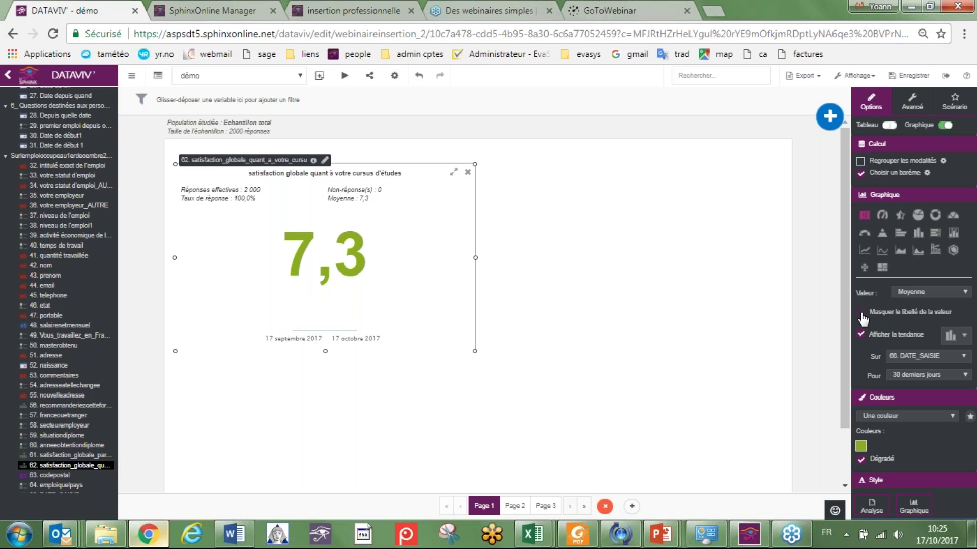
{"action": "left_click", "coordinate": [860, 312]}
{"action": "left_click", "coordinate": [862, 334]}
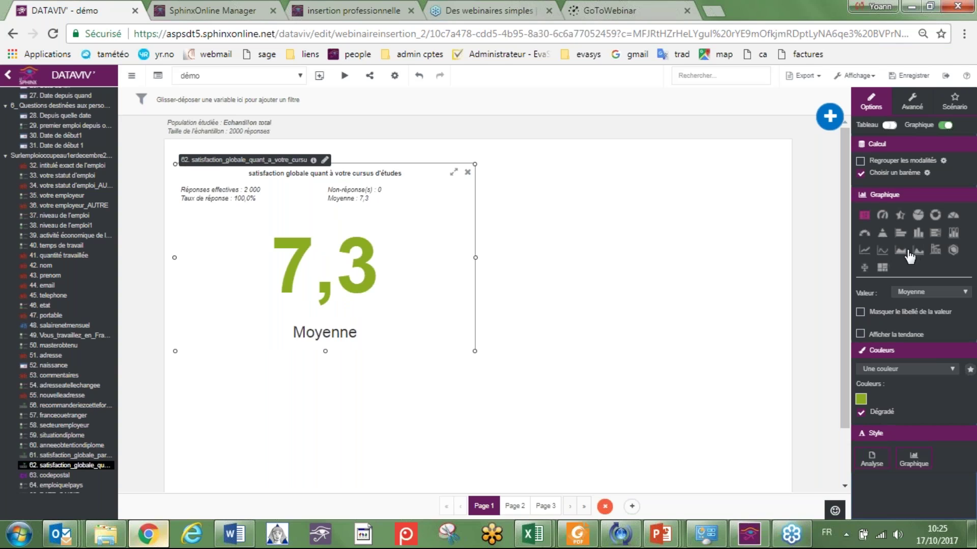
- Turn off the automatic commentary on the Moyenne satisfaction figure
{"action": "left_click", "coordinate": [912, 102]}
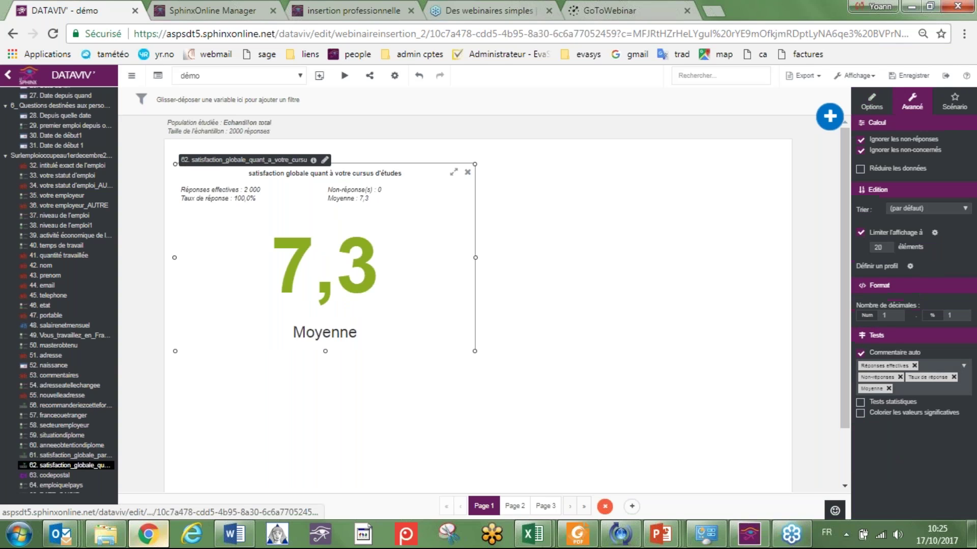
{"action": "left_click", "coordinate": [861, 353]}
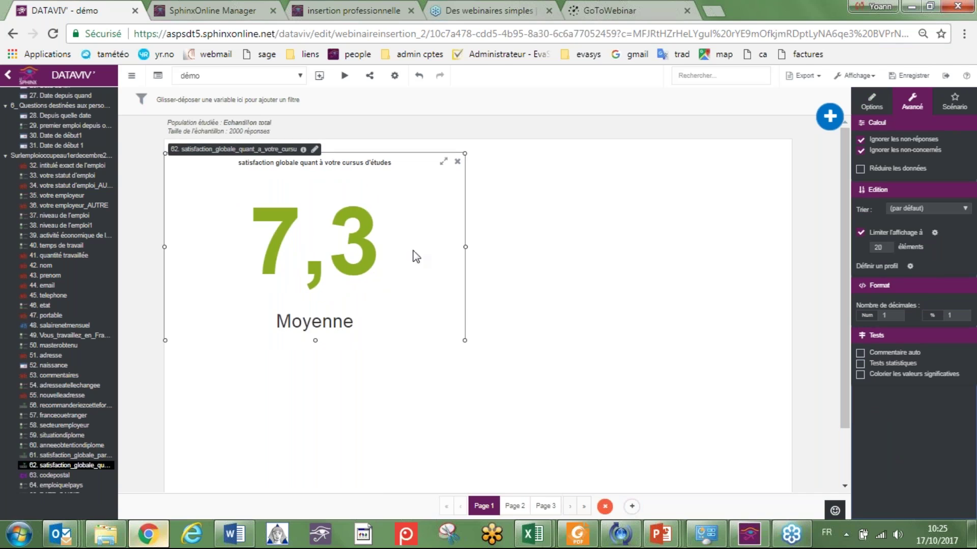
- Add a second analysis of variable 62 beside the Moyenne figure and display it as a half-pie chart
{"action": "left_click_drag", "start_coordinate": [44, 465], "coordinate": [582, 260]}
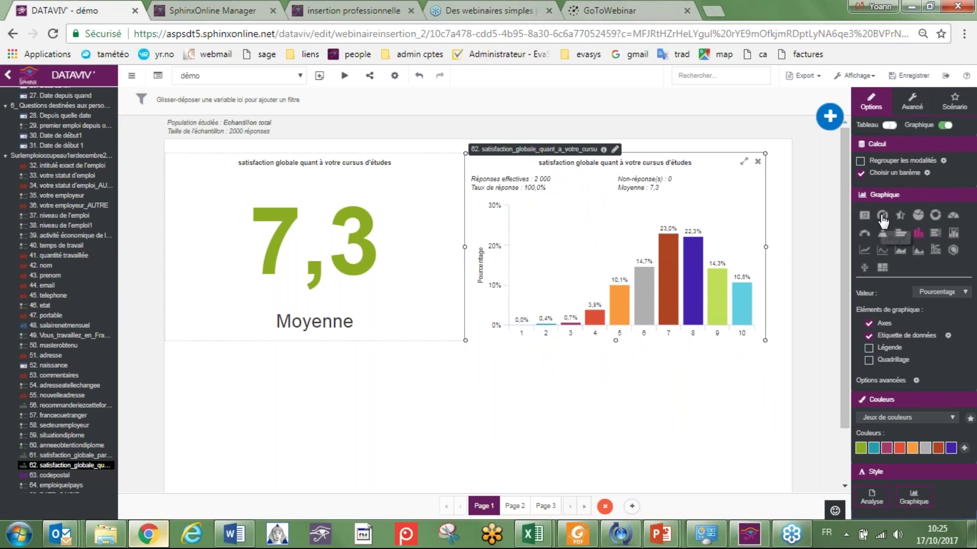
{"action": "left_click", "coordinate": [952, 218]}
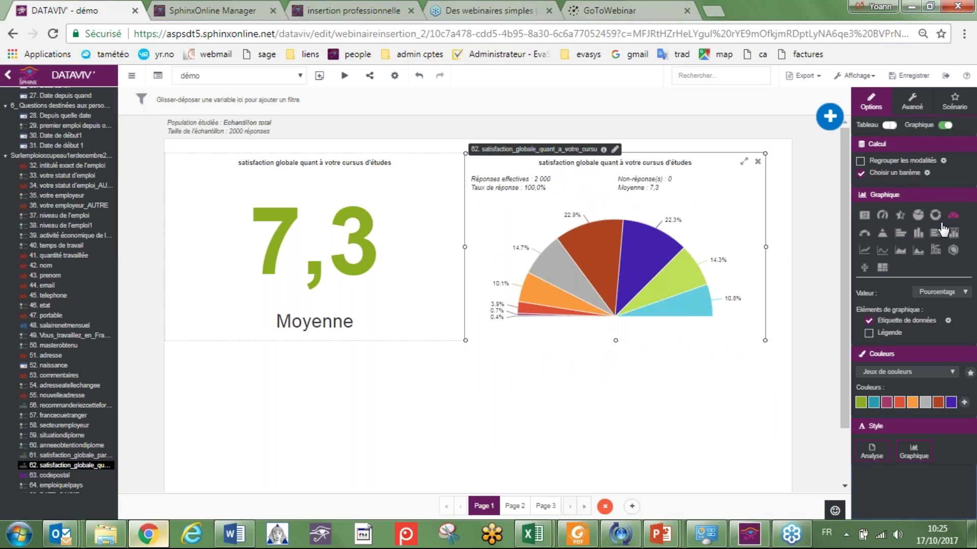
{"action": "left_click", "coordinate": [861, 172]}
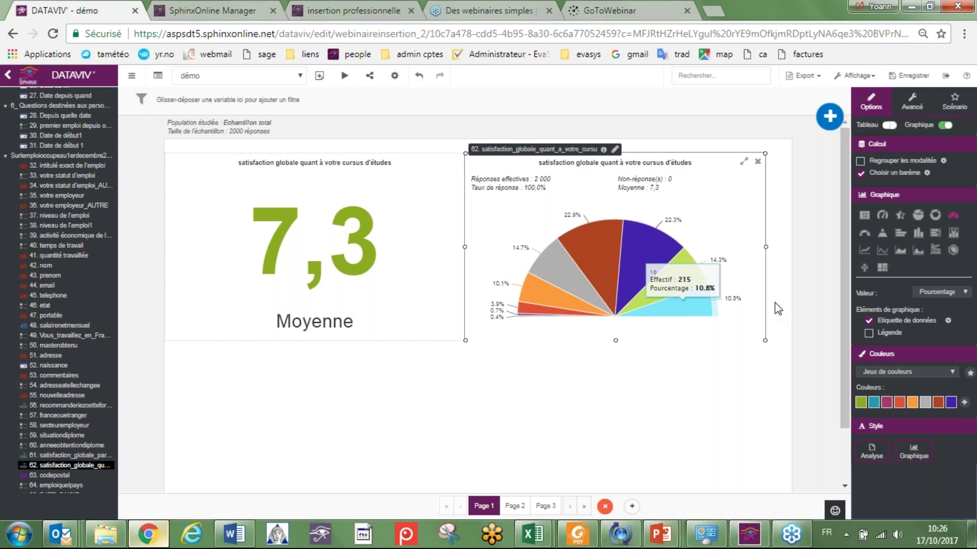
- Enable grouping of modalities for the half-pie chart and assign values 1 to 4 to the category insatisfaits
{"action": "left_click", "coordinate": [865, 162]}
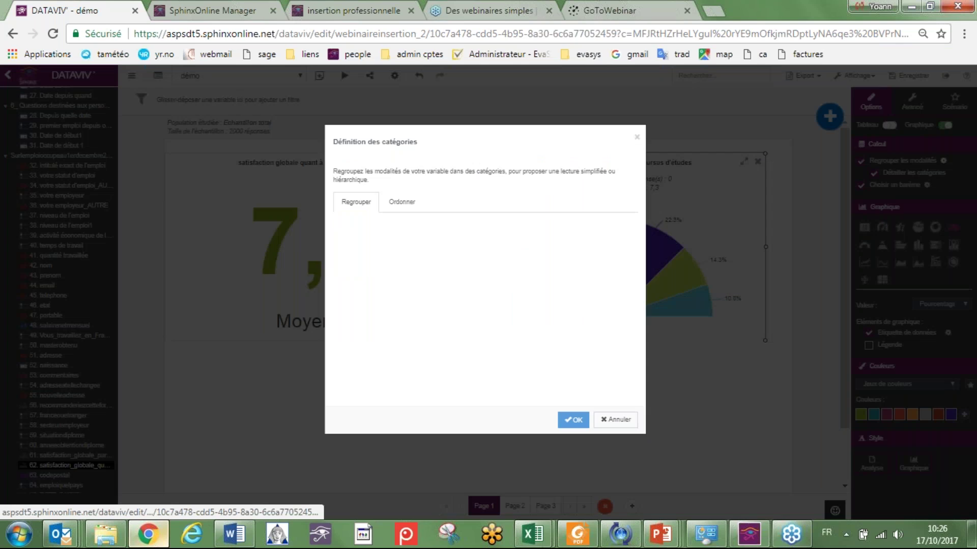
{"action": "left_click", "coordinate": [508, 248]}
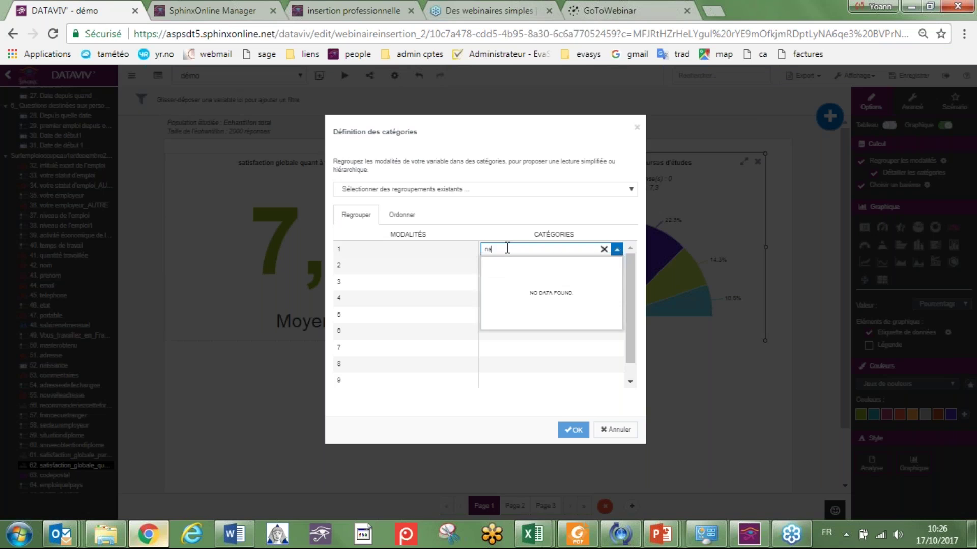
{"action": "key", "text": "BackSpace"}
{"action": "type", "text": "in"}
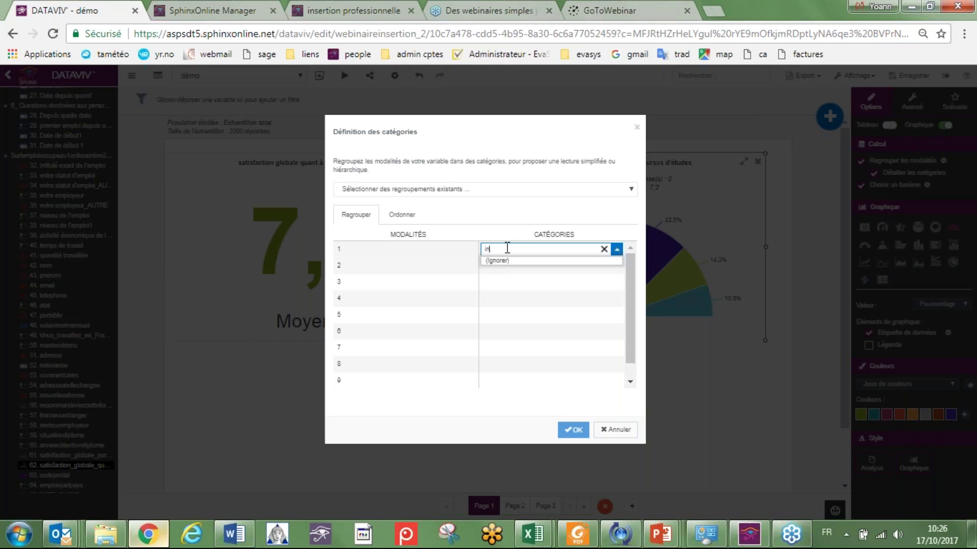
{"action": "type", "text": "satisfaits"}
{"action": "left_click", "coordinate": [409, 270]}
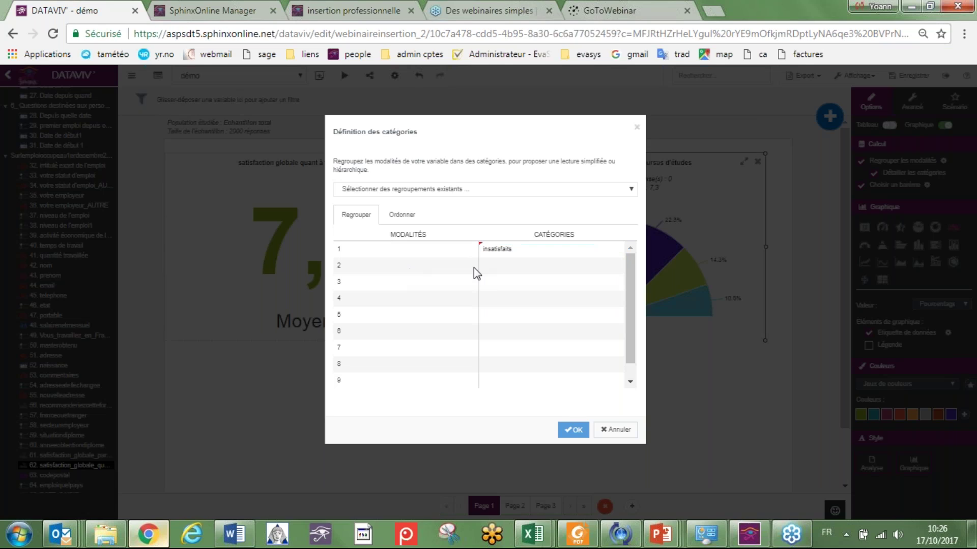
{"action": "left_click", "coordinate": [492, 274]}
{"action": "left_click", "coordinate": [496, 291]}
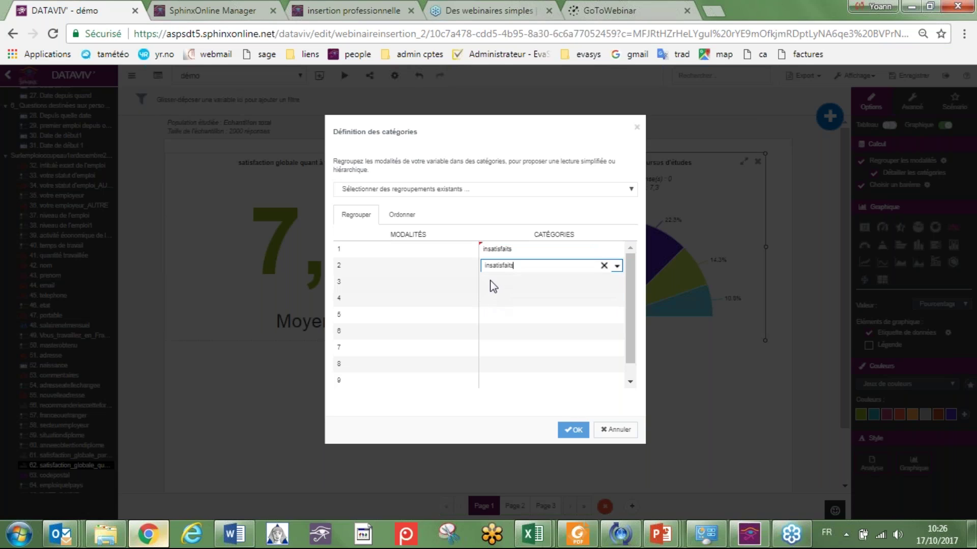
{"action": "left_click", "coordinate": [495, 284]}
{"action": "left_click", "coordinate": [492, 310]}
{"action": "left_click", "coordinate": [489, 301]}
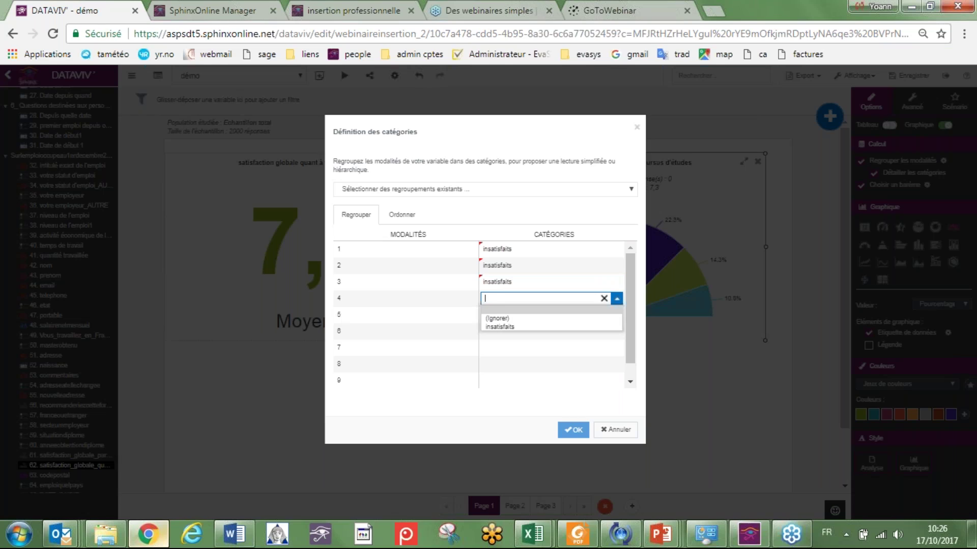
{"action": "left_click", "coordinate": [492, 327]}
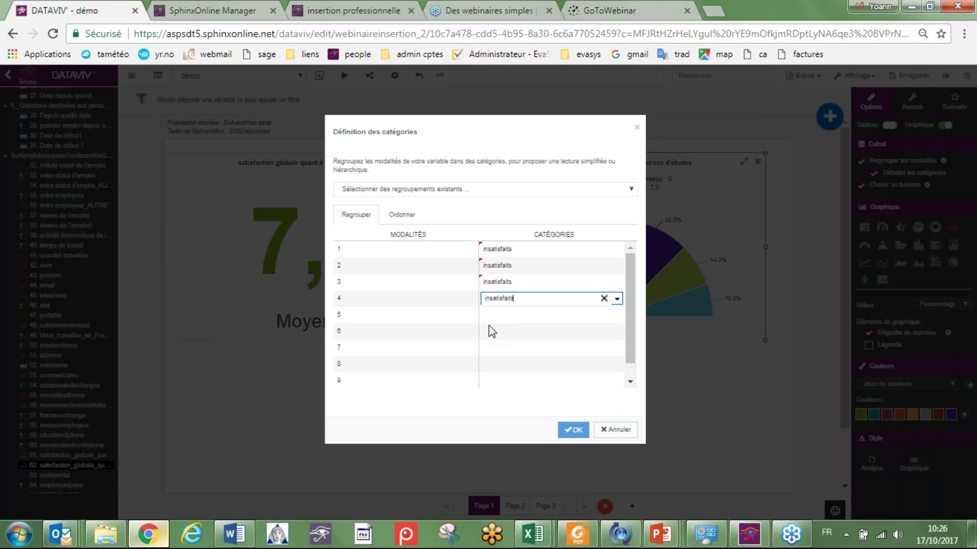
- Assign values 5 and 6 to the category neutres
{"action": "left_click", "coordinate": [486, 316]}
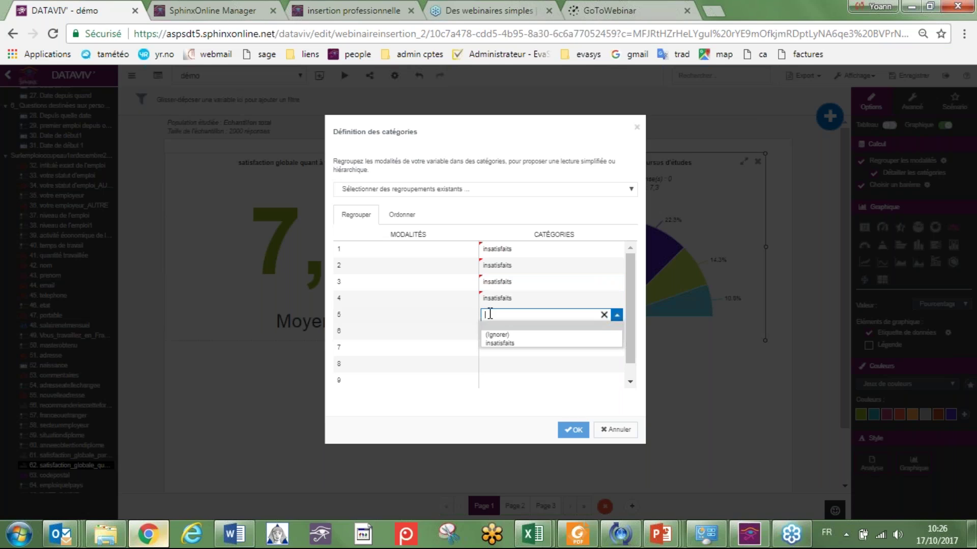
{"action": "type", "text": "neutres"}
{"action": "key", "text": "Return"}
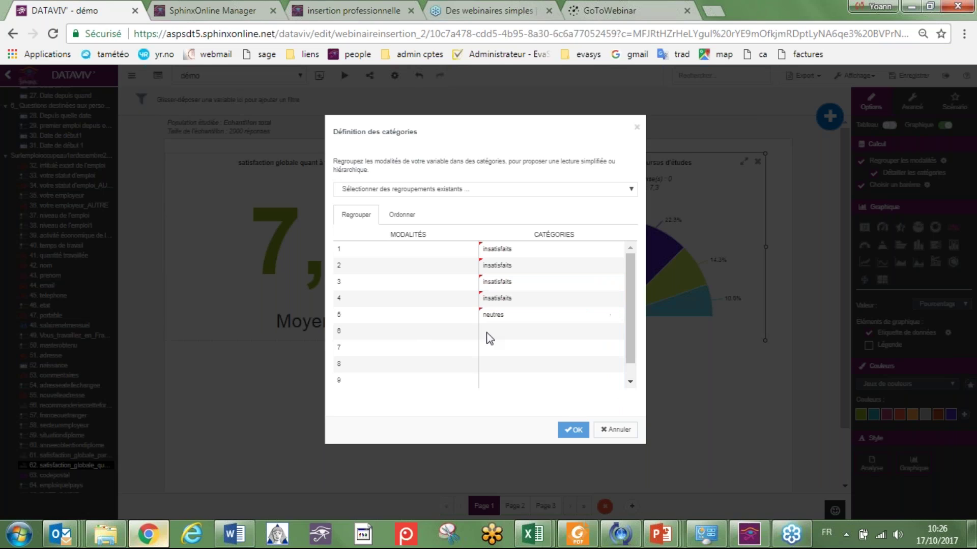
{"action": "left_click", "coordinate": [487, 332]}
{"action": "type", "text": "neutre"}
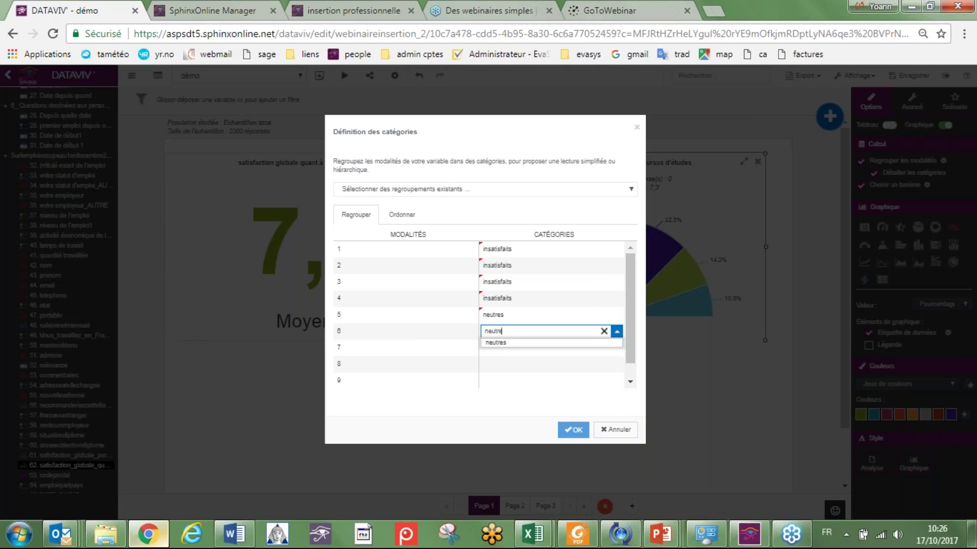
{"action": "type", "text": "s"}
{"action": "key", "text": "Return"}
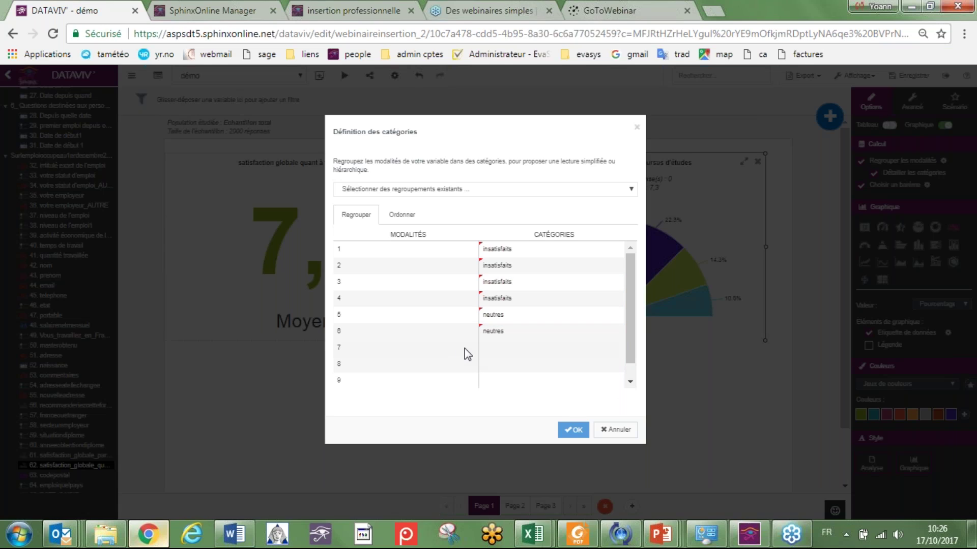
- Assign values 7 to 10 to the category satisfaits and apply the grouping
{"action": "left_click", "coordinate": [489, 351]}
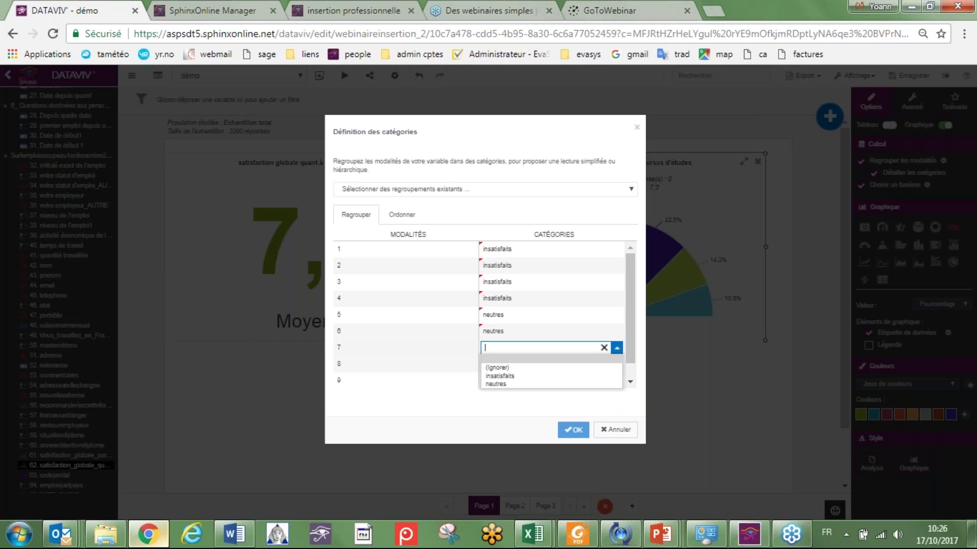
{"action": "type", "text": "sta"}
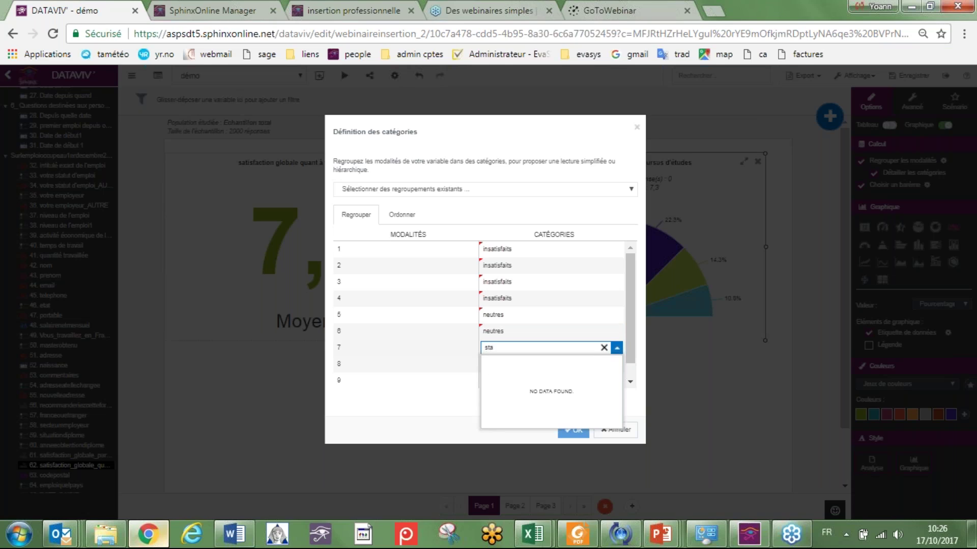
{"action": "key", "text": "BackSpace"}
{"action": "type", "text": "atisfaits"}
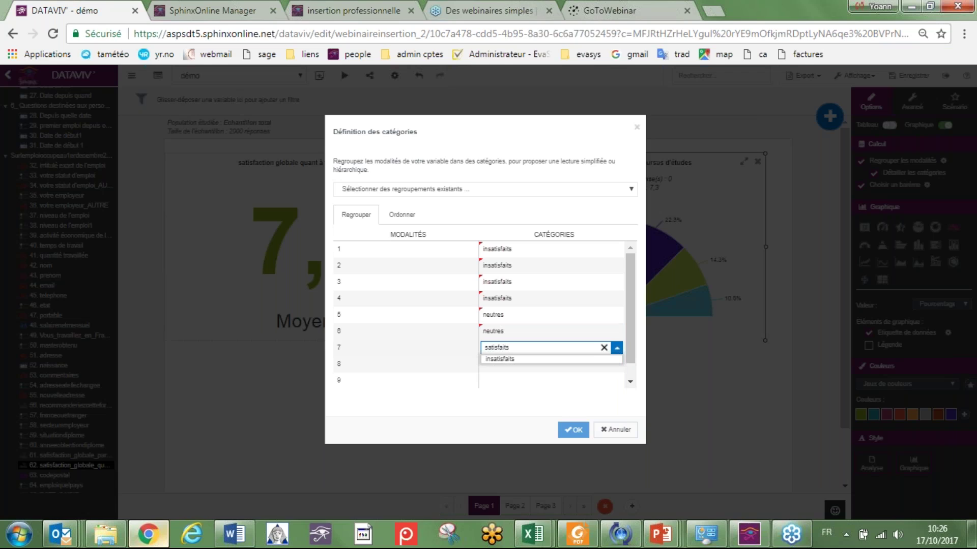
{"action": "left_click", "coordinate": [475, 366]}
{"action": "left_click", "coordinate": [483, 367]}
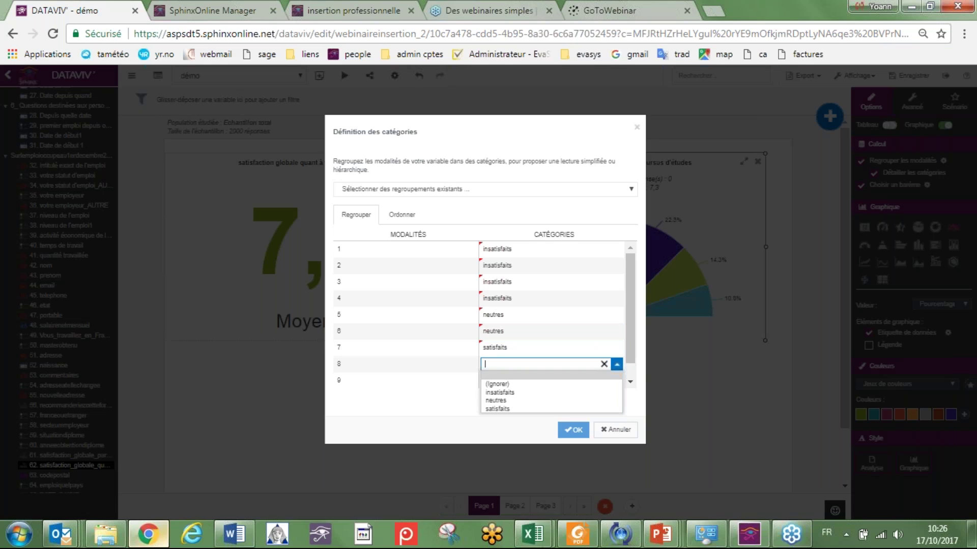
{"action": "left_click", "coordinate": [496, 409]}
{"action": "left_click", "coordinate": [492, 382]}
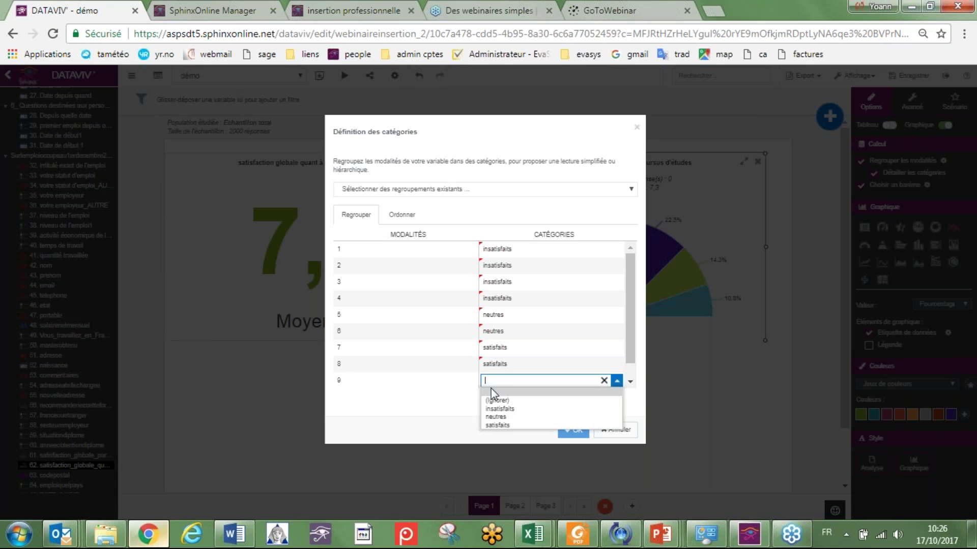
{"action": "left_click", "coordinate": [496, 425]}
{"action": "left_click", "coordinate": [631, 382]}
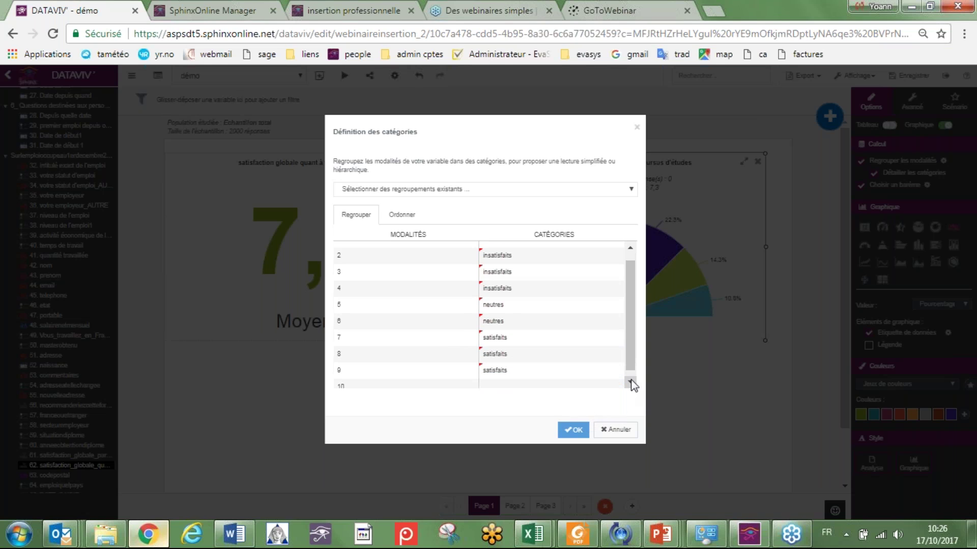
{"action": "left_click", "coordinate": [490, 381]}
{"action": "left_click", "coordinate": [498, 424]}
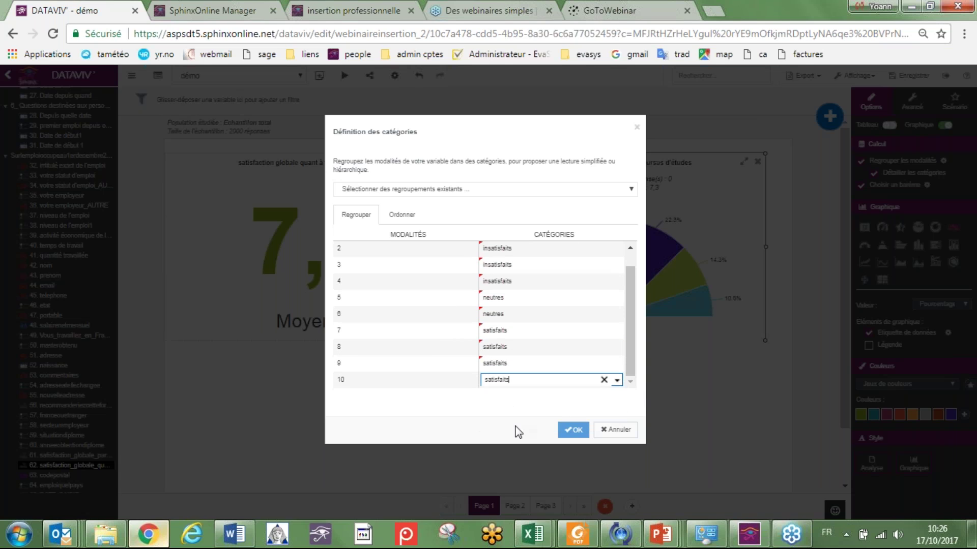
{"action": "left_click", "coordinate": [573, 430]}
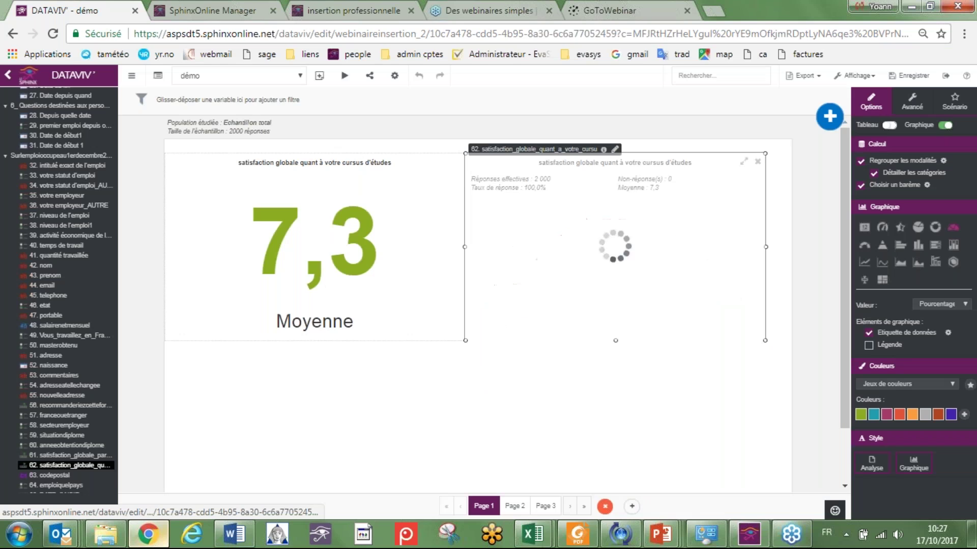
- Turn off the category detail so the half-pie shows only the grouped categories, and inspect the neutres slice
{"action": "mouse_move", "coordinate": [626, 254]}
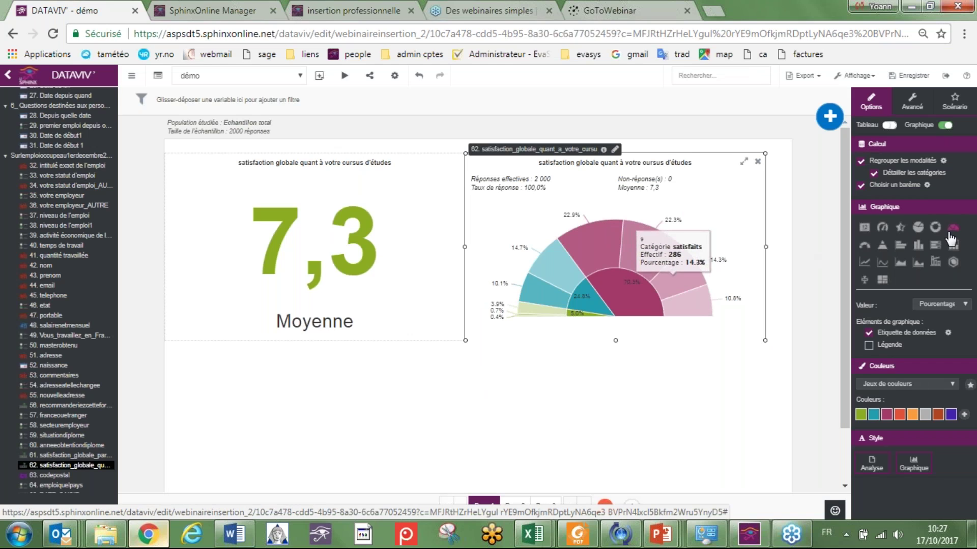
{"action": "left_click", "coordinate": [874, 174]}
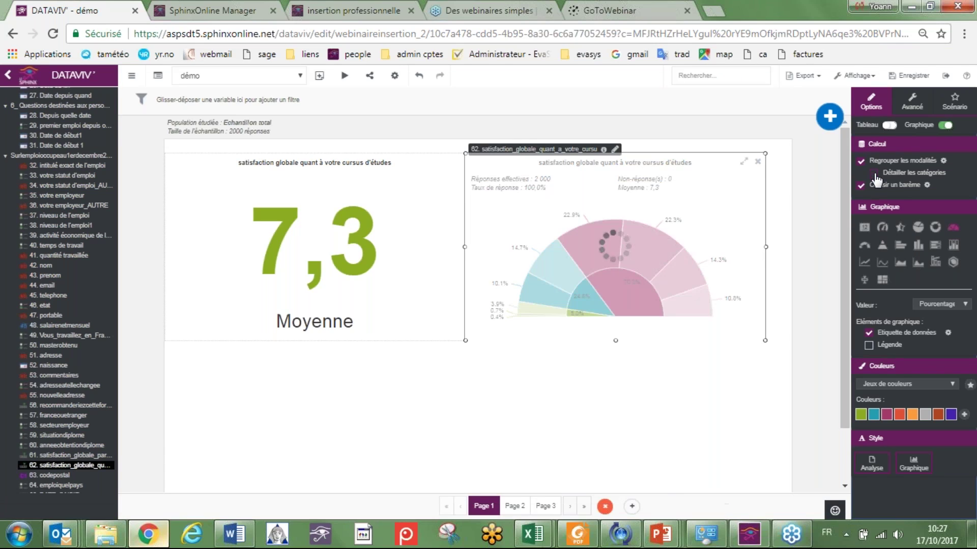
{"action": "left_click", "coordinate": [639, 412]}
{"action": "left_click", "coordinate": [563, 288]}
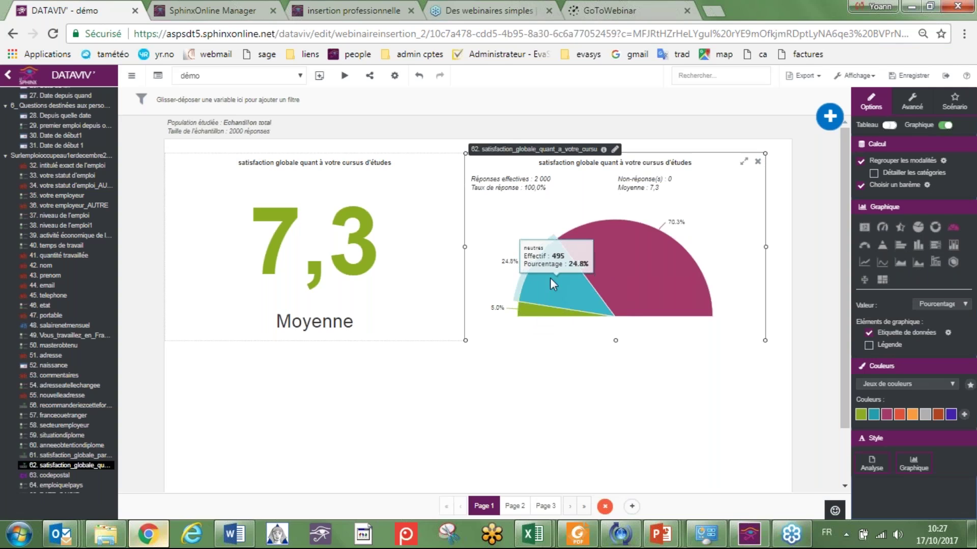
- Keep the Jeux de couleurs option and try shifting the grey swatch's hue to 112
{"action": "left_click", "coordinate": [908, 384]}
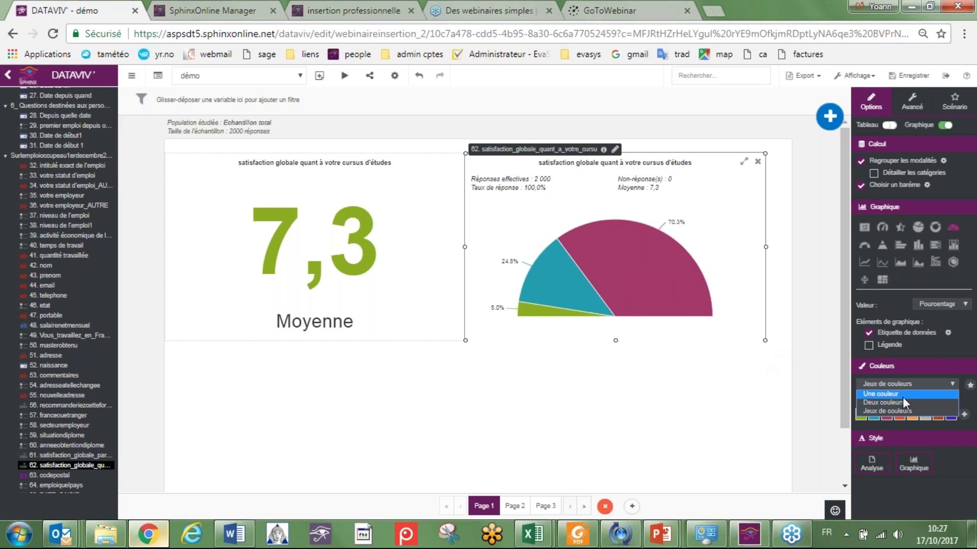
{"action": "left_click", "coordinate": [918, 412]}
{"action": "left_click", "coordinate": [919, 418]}
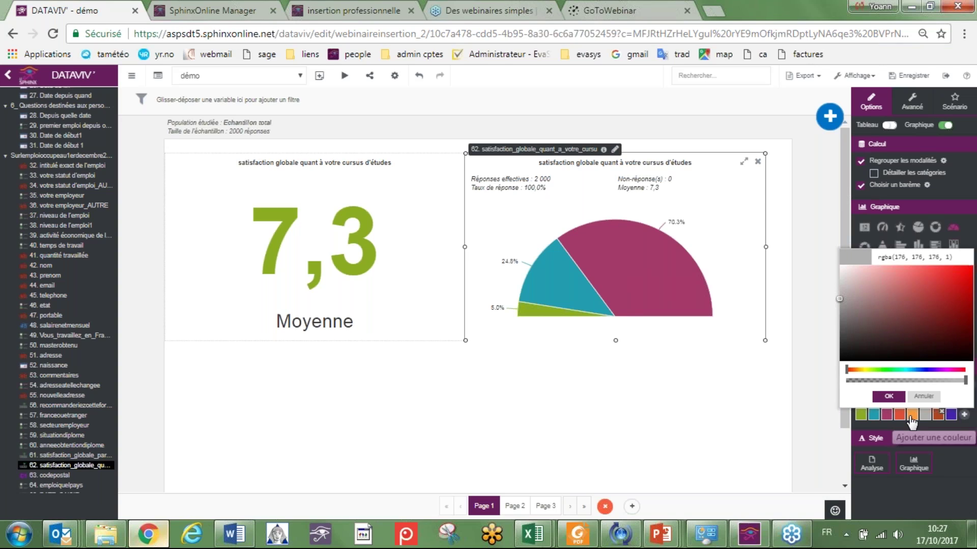
{"action": "left_click_drag", "start_coordinate": [849, 377], "coordinate": [883, 371]}
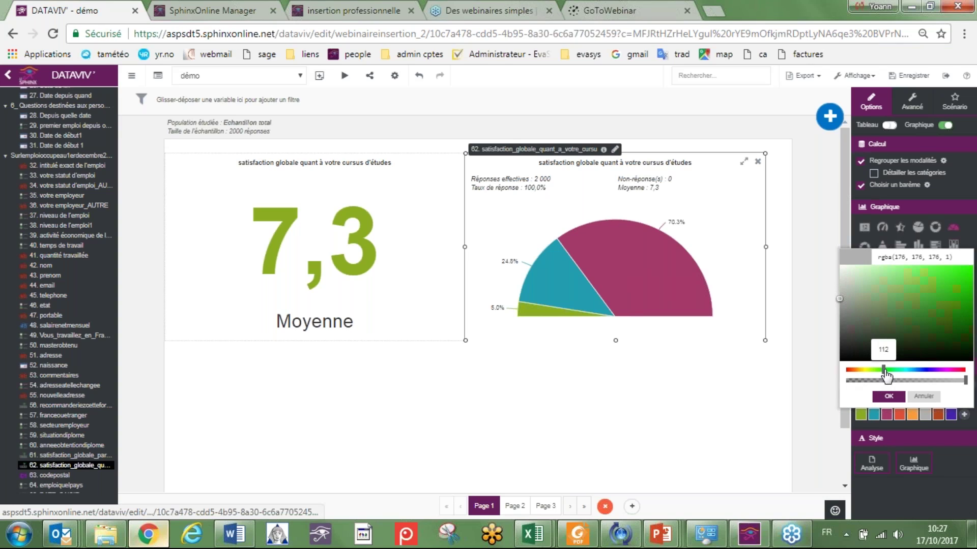
{"action": "left_click", "coordinate": [888, 396]}
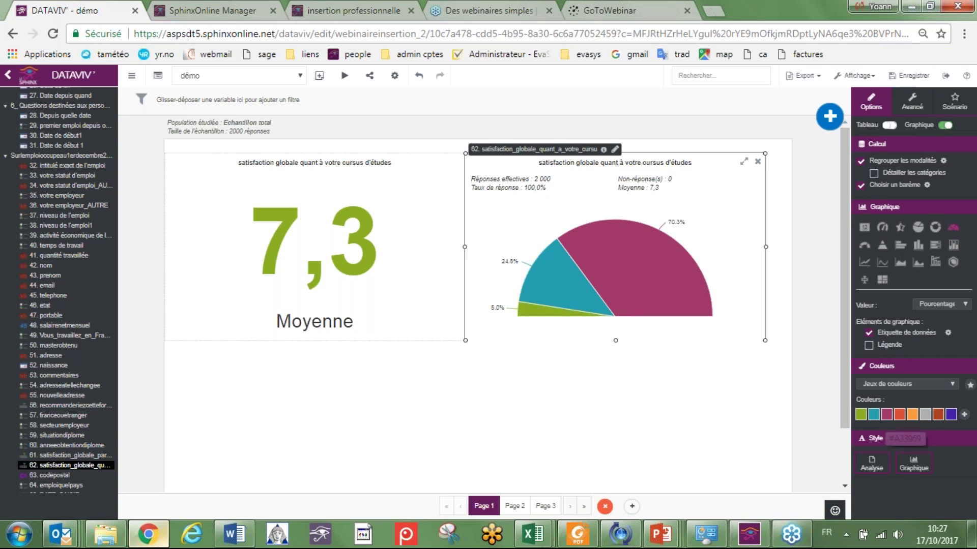
- Reorder the chart's colour set to red-orange, teal, green so insatisfaits is red-orange, neutres teal and satisfaits green
{"action": "left_click_drag", "start_coordinate": [900, 417], "coordinate": [856, 424]}
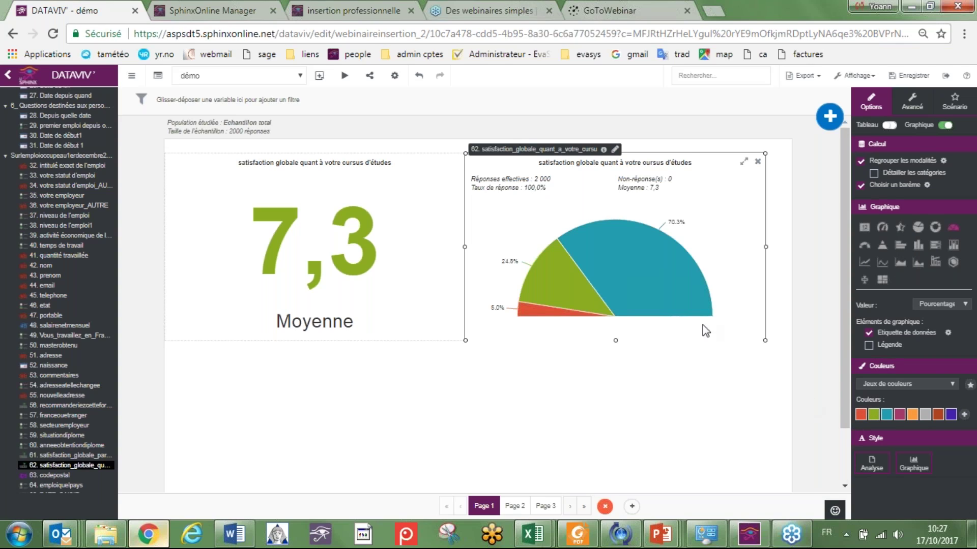
{"action": "left_click_drag", "start_coordinate": [886, 415], "coordinate": [874, 418]}
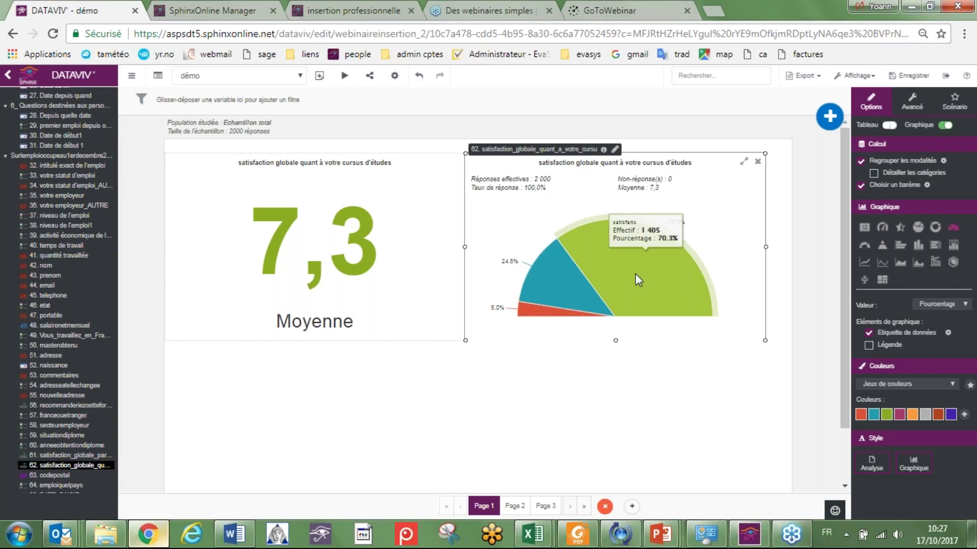
{"action": "left_click", "coordinate": [663, 386]}
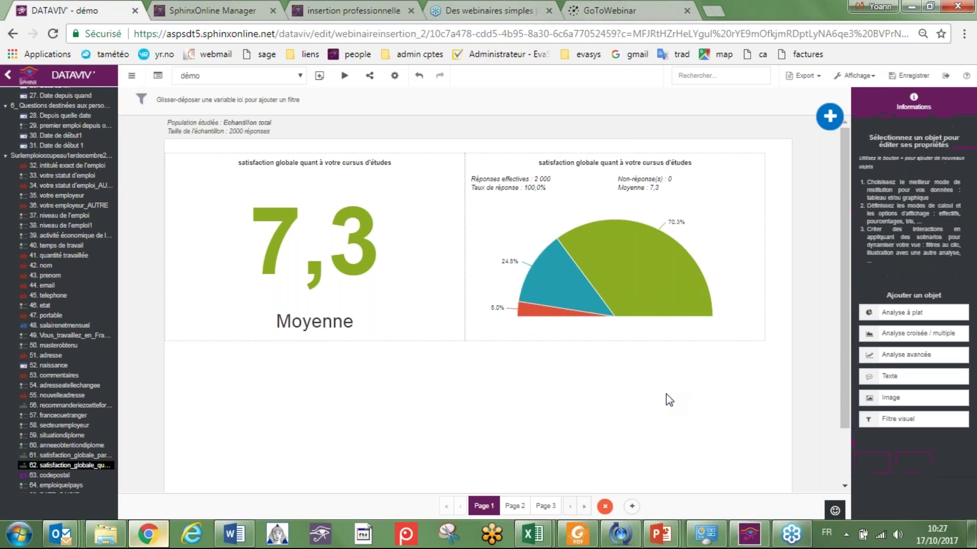
{"action": "left_click", "coordinate": [595, 274]}
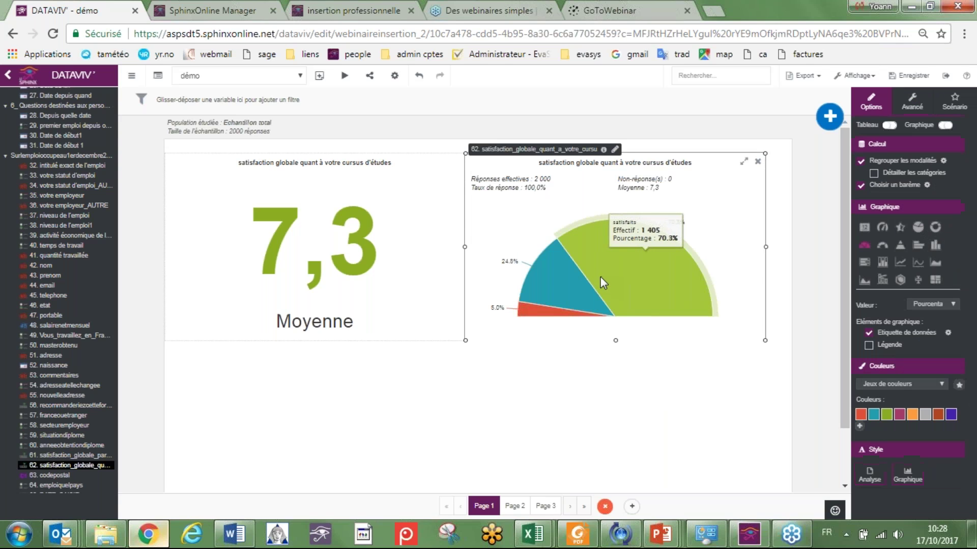
- Duplicate the half-pie chart, place the copy under the average figure and convert it to Images remplissables
{"action": "left_click", "coordinate": [566, 392]}
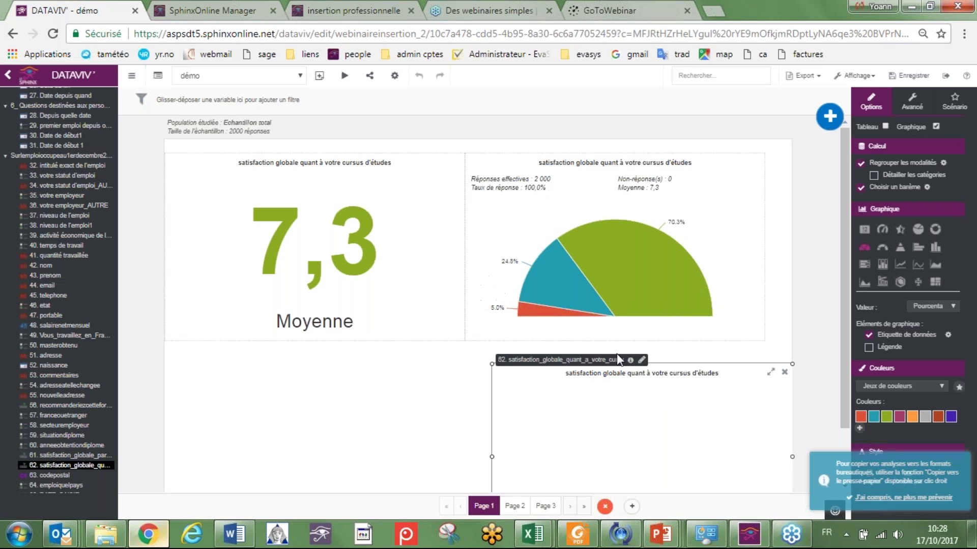
{"action": "left_click_drag", "start_coordinate": [622, 416], "coordinate": [334, 392]}
{"action": "scroll", "coordinate": [370, 386], "scroll_direction": "down", "scroll_amount": 1}
{"action": "scroll", "coordinate": [370, 386], "scroll_direction": "down", "scroll_amount": 1}
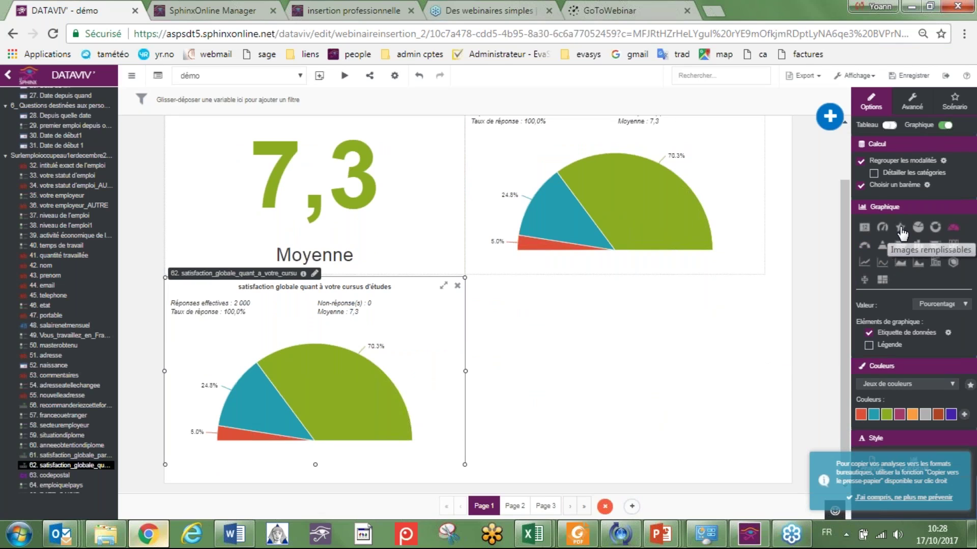
{"action": "left_click", "coordinate": [900, 228]}
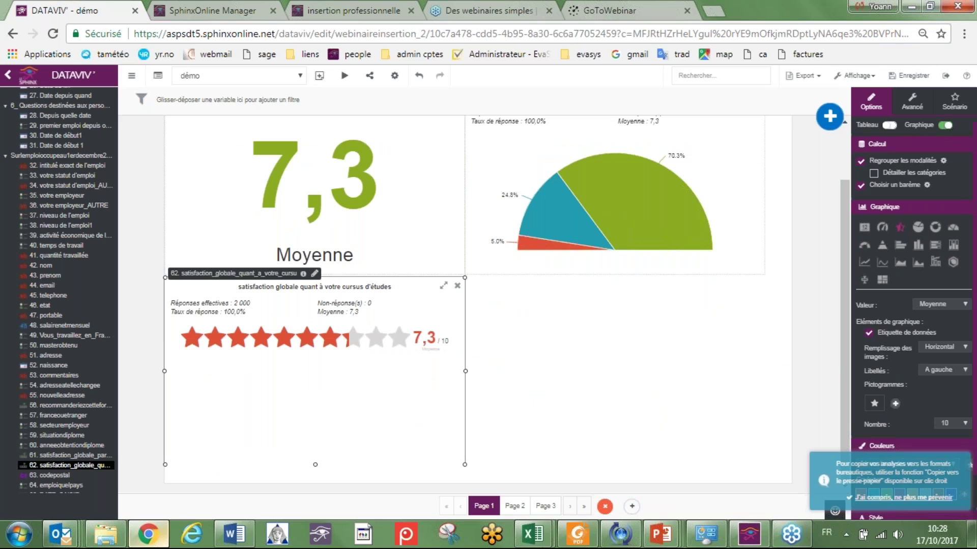
- Give the image chart three pictograms in order: Frown Outlined, Meh Outlined and Smile Outlined
{"action": "left_click", "coordinate": [895, 404]}
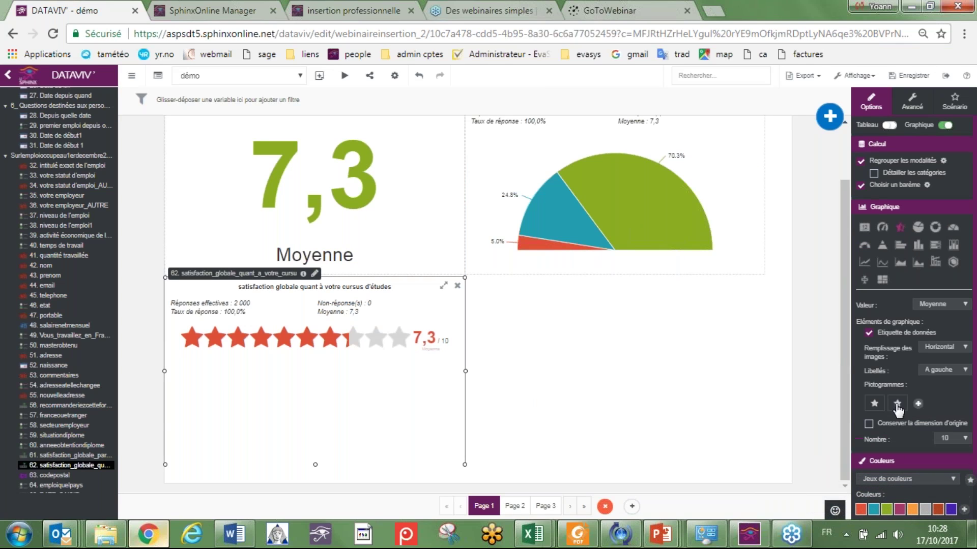
{"action": "left_click", "coordinate": [920, 404]}
{"action": "left_click", "coordinate": [875, 405]}
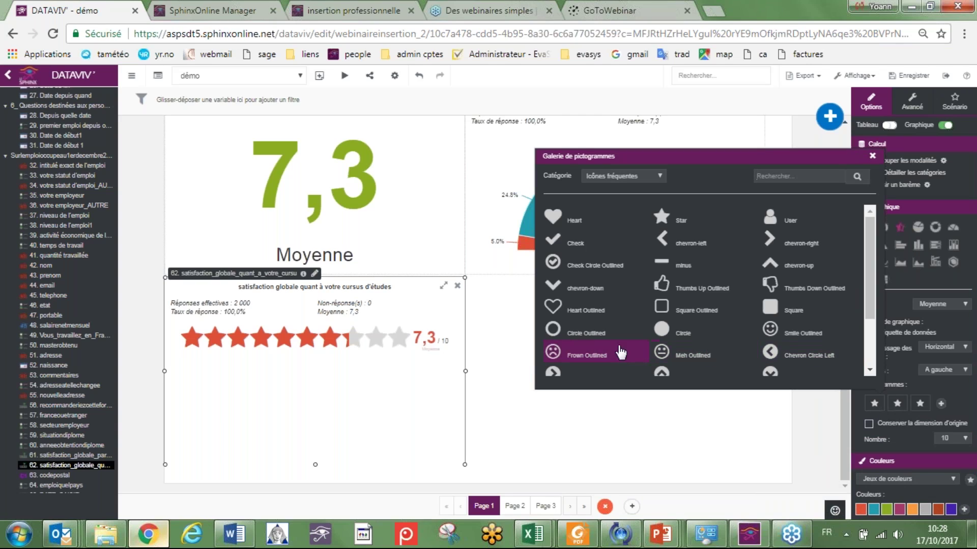
{"action": "left_click", "coordinate": [557, 355]}
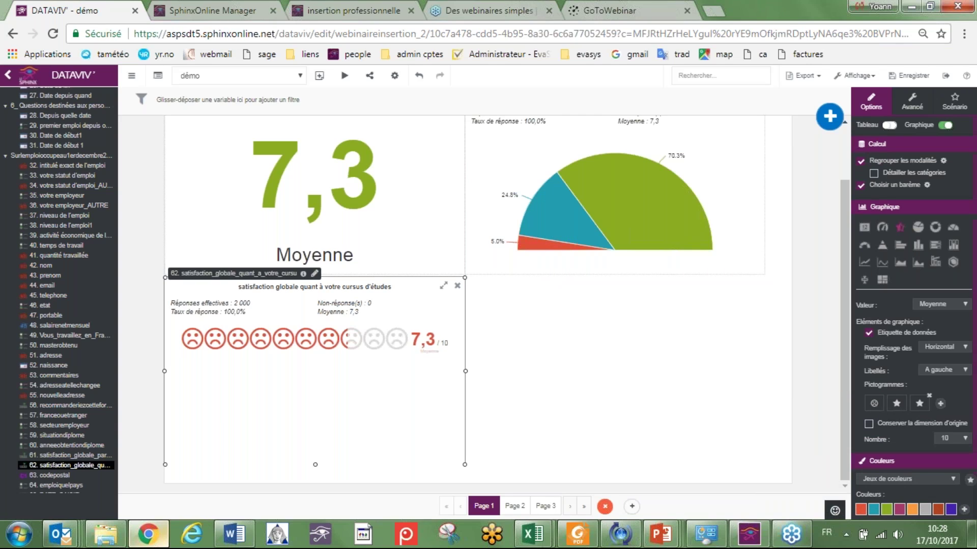
{"action": "left_click", "coordinate": [898, 405]}
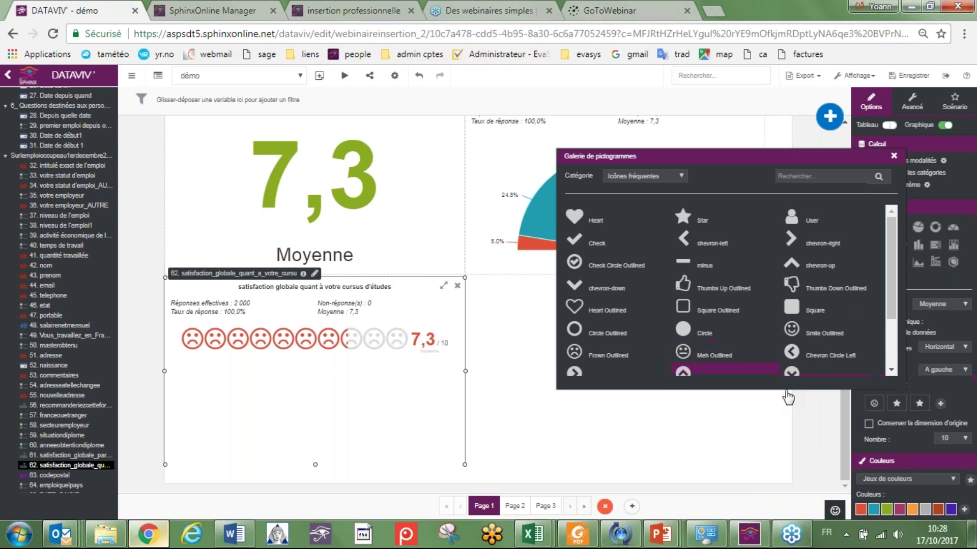
{"action": "left_click", "coordinate": [713, 355]}
{"action": "left_click", "coordinate": [919, 405]}
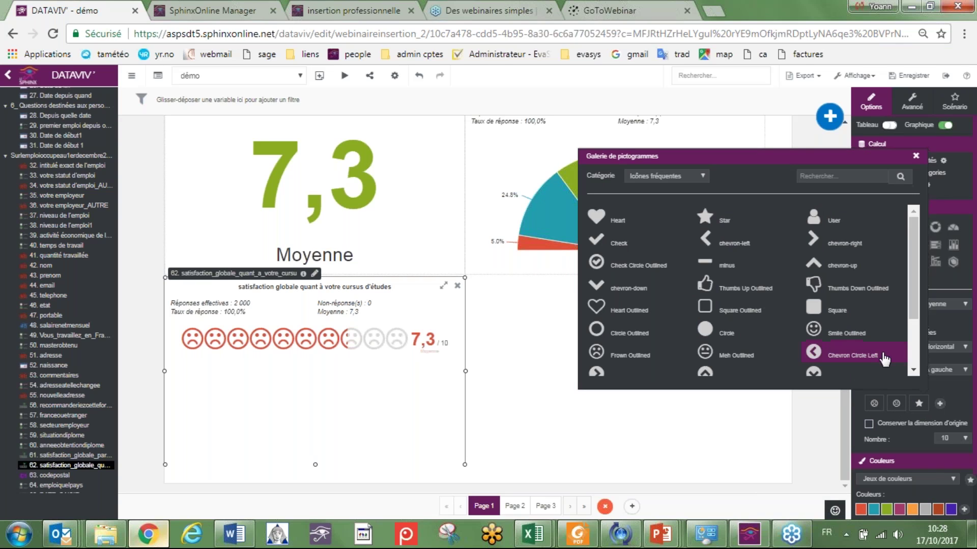
{"action": "left_click", "coordinate": [815, 329]}
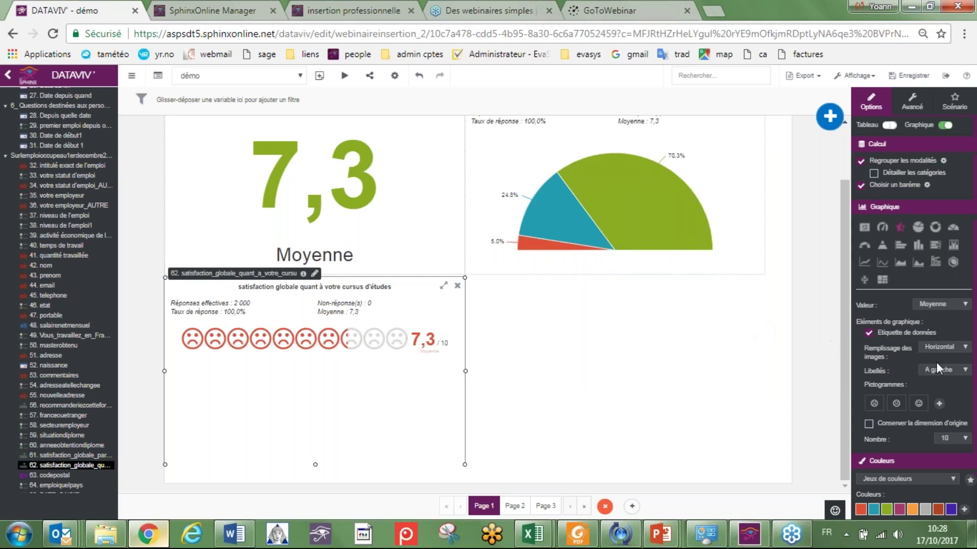
- Set the pictogram chart to 4 images per row and make it show Pourcentage as its value
{"action": "left_click", "coordinate": [965, 438]}
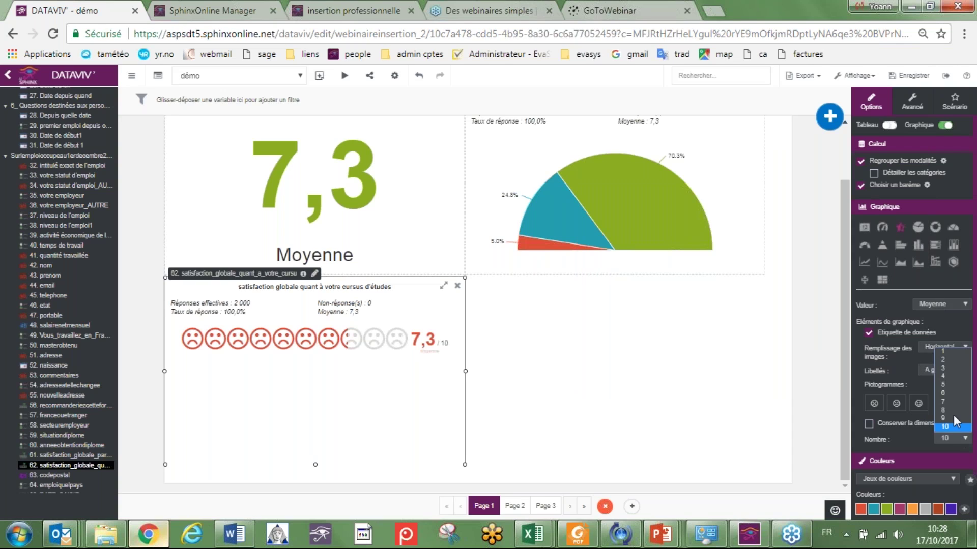
{"action": "left_click", "coordinate": [944, 375]}
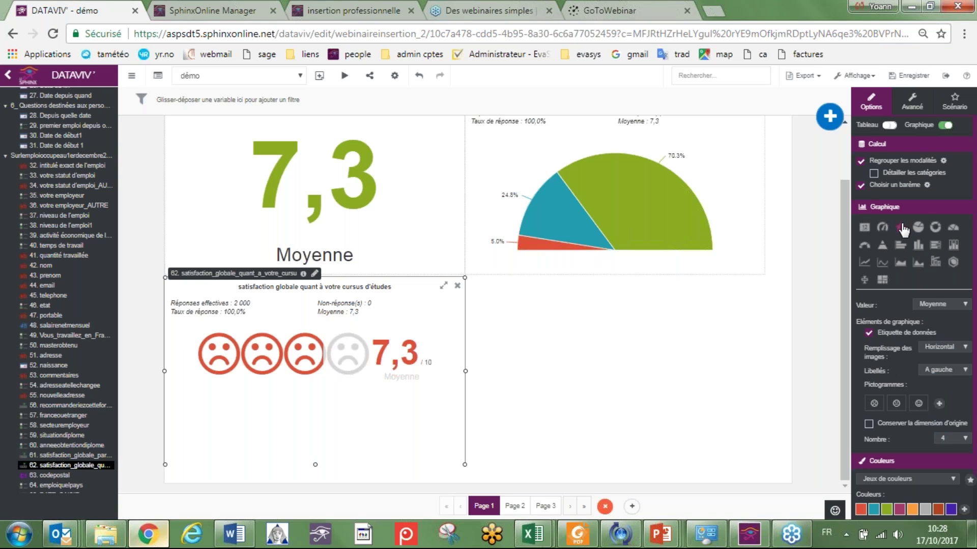
{"action": "left_click", "coordinate": [935, 302]}
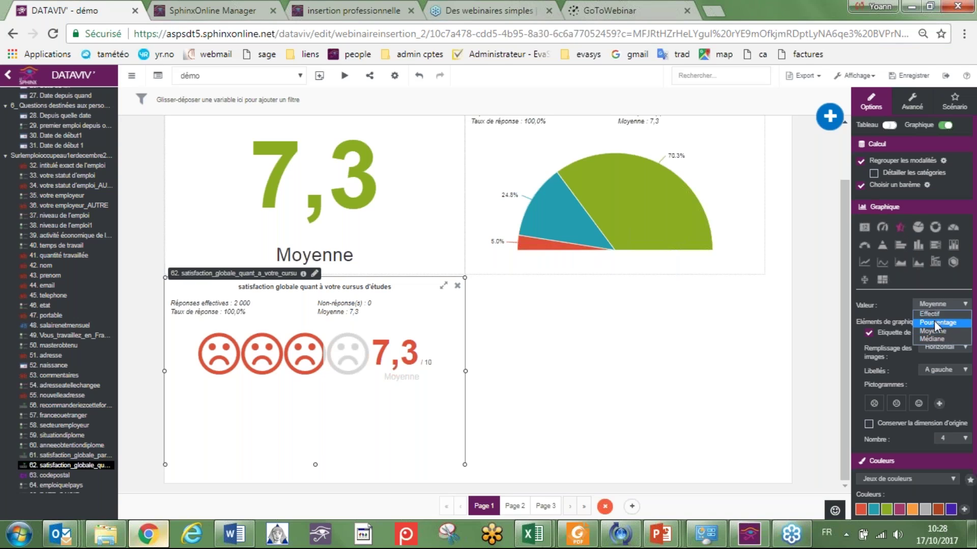
{"action": "left_click", "coordinate": [934, 320]}
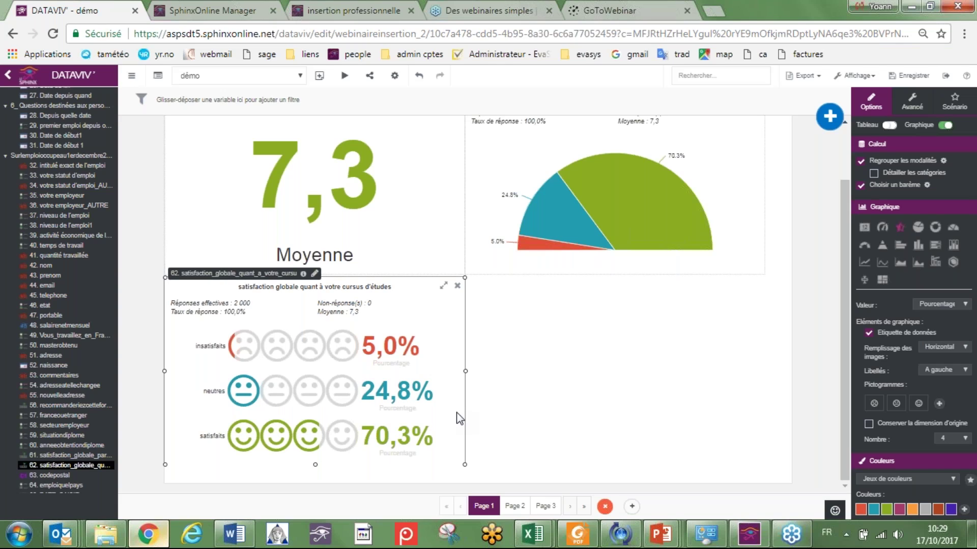
- Add a chart of variable 39, activité économique de l'entreprise, beside the pictogram chart and beneath the half-pie
{"action": "left_click", "coordinate": [618, 371]}
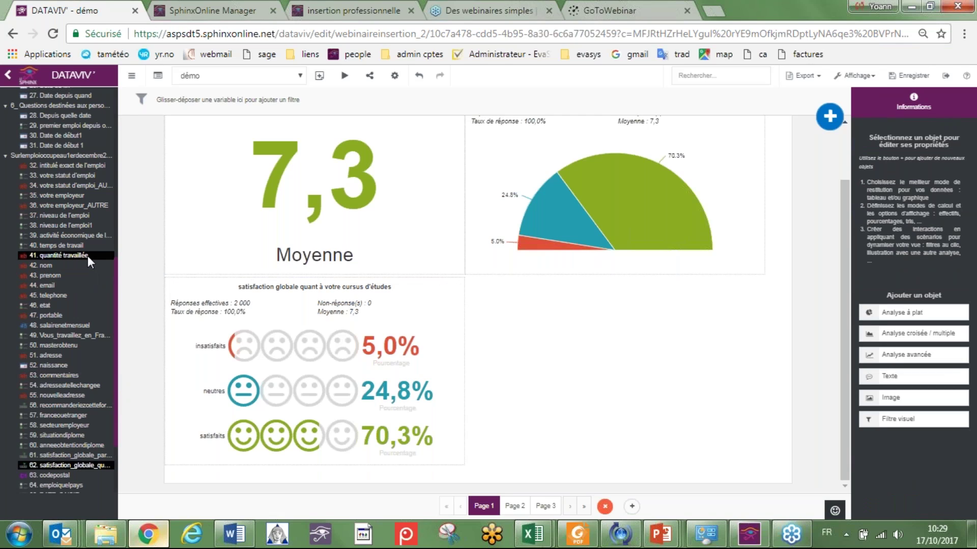
{"action": "left_click_drag", "start_coordinate": [56, 234], "coordinate": [536, 344]}
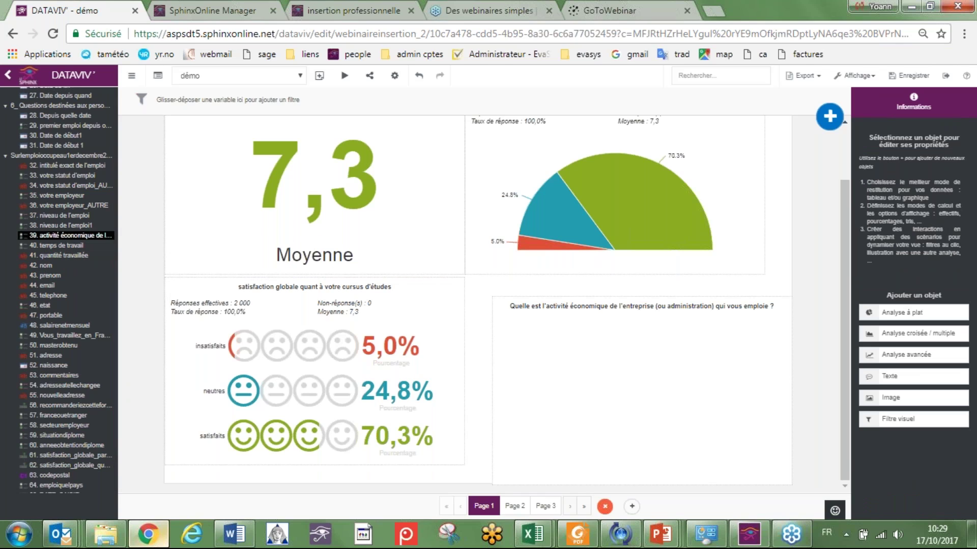
{"action": "left_click_drag", "start_coordinate": [609, 354], "coordinate": [610, 356]}
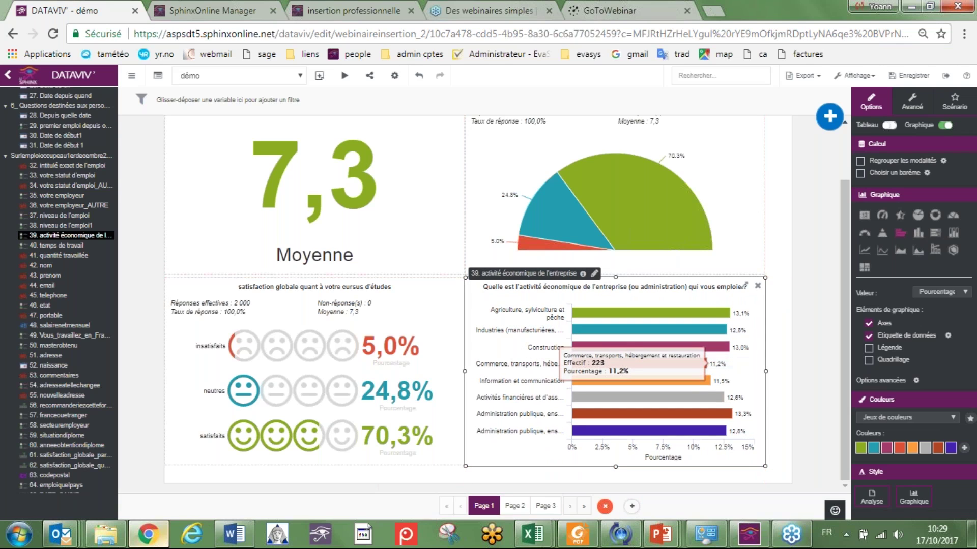
{"action": "left_click", "coordinate": [772, 367]}
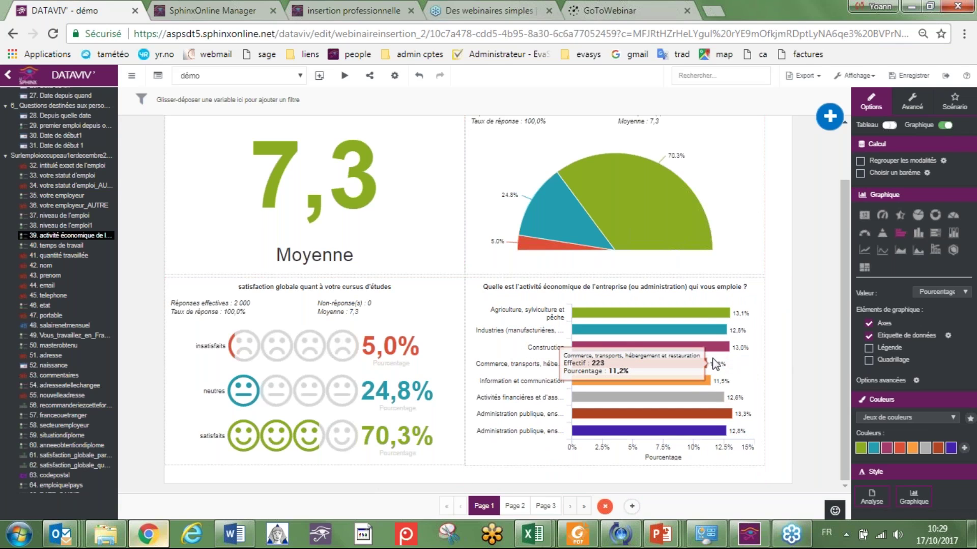
- Give the activité économique chart a Filtrer des analyses scenario that targets only the pictogram chart
{"action": "left_click", "coordinate": [648, 314]}
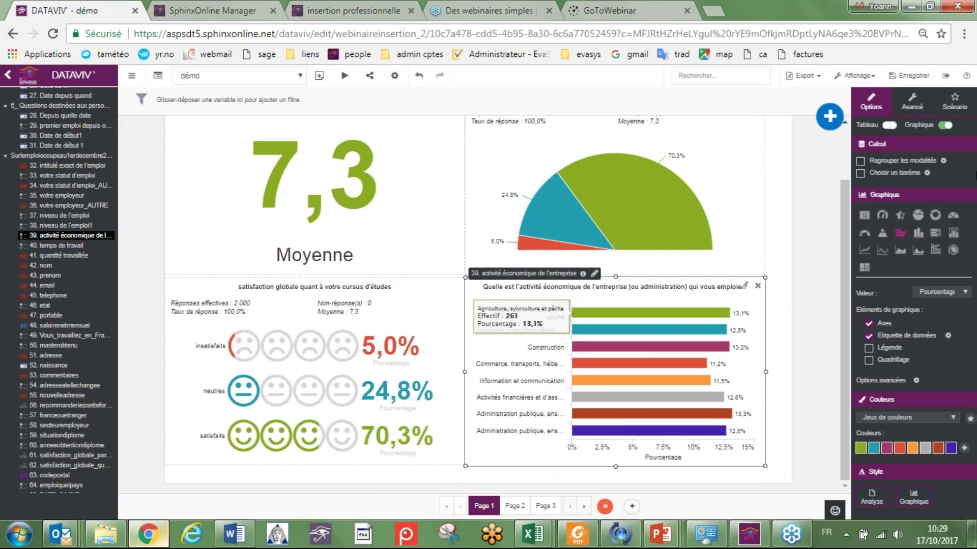
{"action": "left_click", "coordinate": [950, 106]}
{"action": "left_click", "coordinate": [878, 157]}
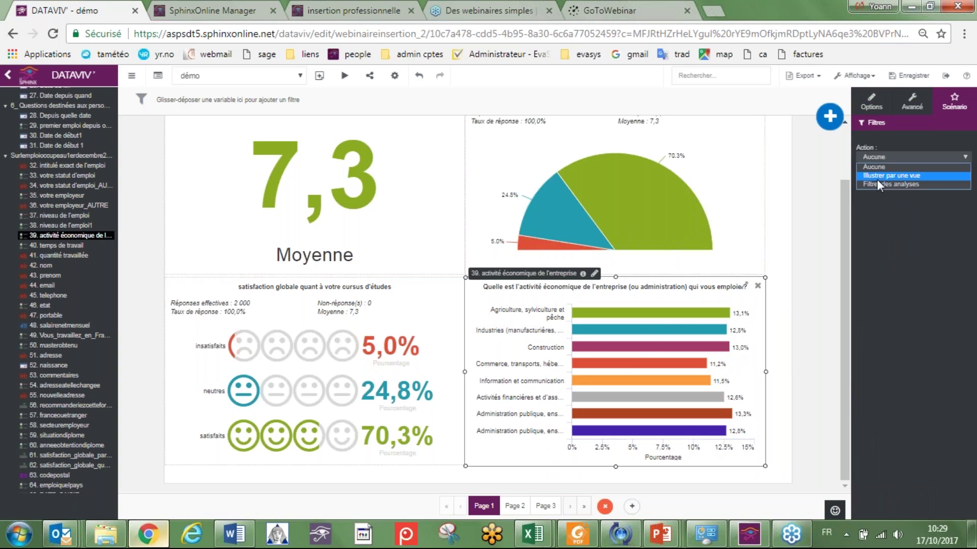
{"action": "left_click", "coordinate": [876, 184]}
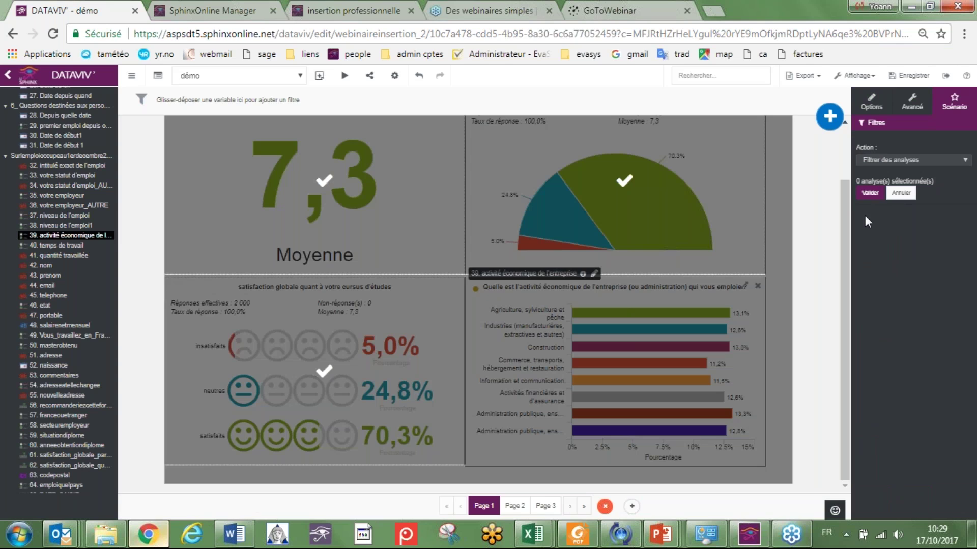
{"action": "left_click", "coordinate": [324, 371]}
{"action": "left_click", "coordinate": [329, 375]}
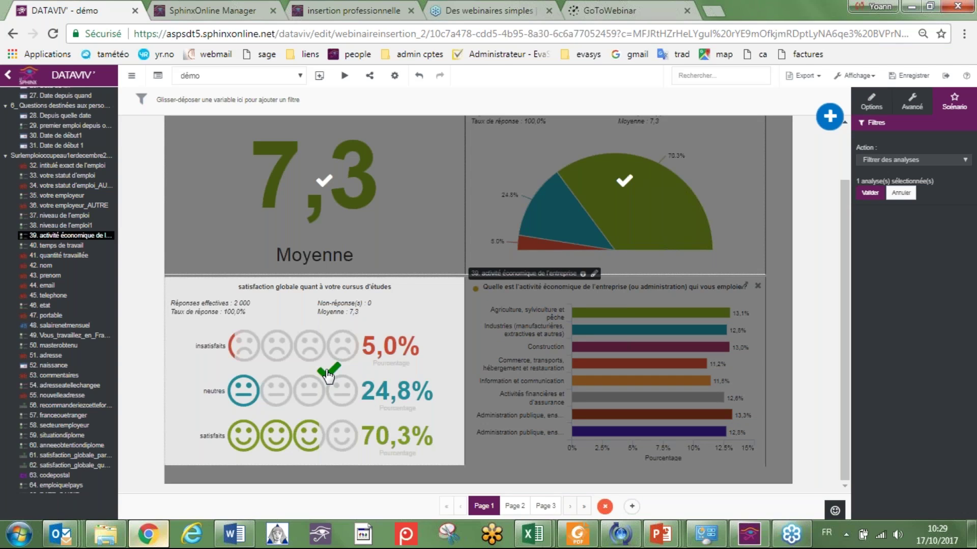
{"action": "left_click", "coordinate": [871, 194]}
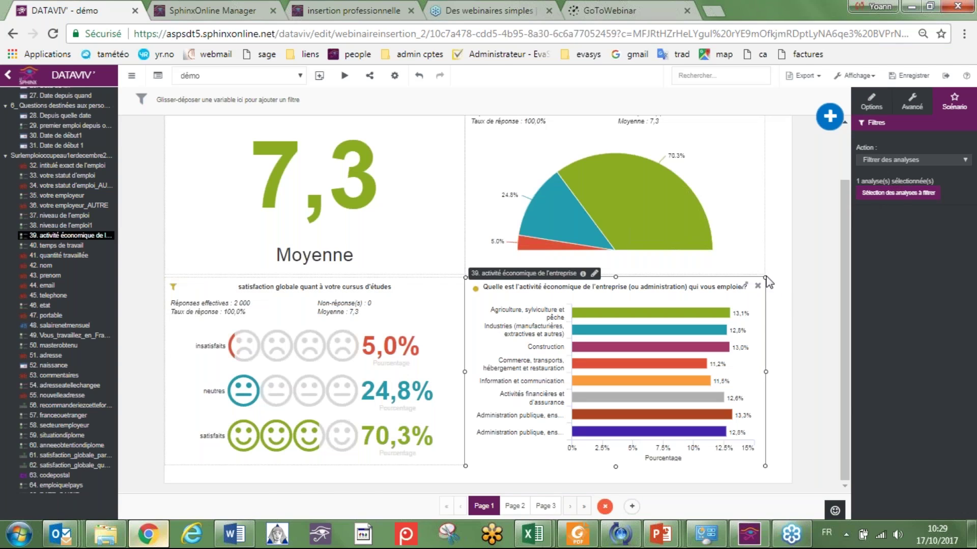
- Test the filter by selecting Agriculture, Construction, the two Administration publique bars and Agriculture again in the activité économique chart
{"action": "left_click", "coordinate": [787, 294]}
{"action": "left_click", "coordinate": [599, 311]}
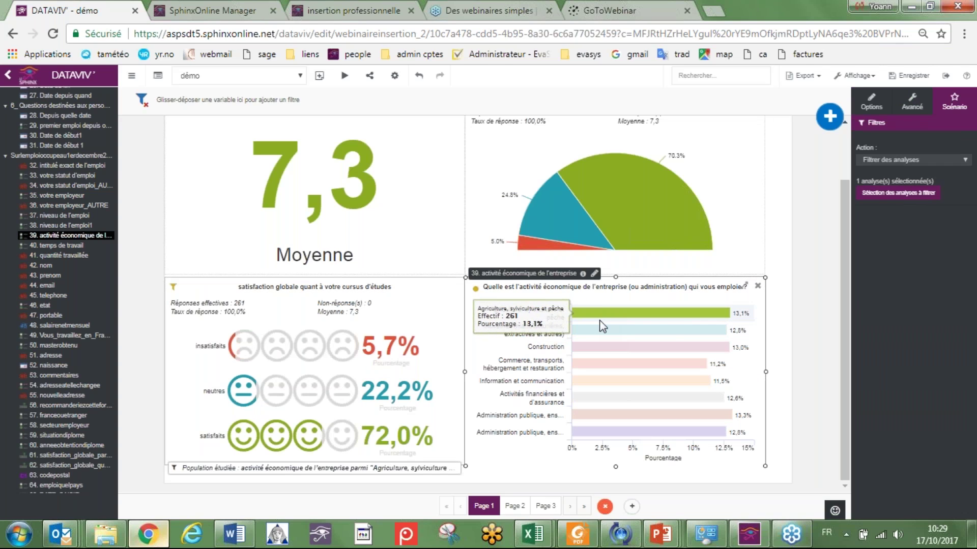
{"action": "left_click", "coordinate": [594, 354]}
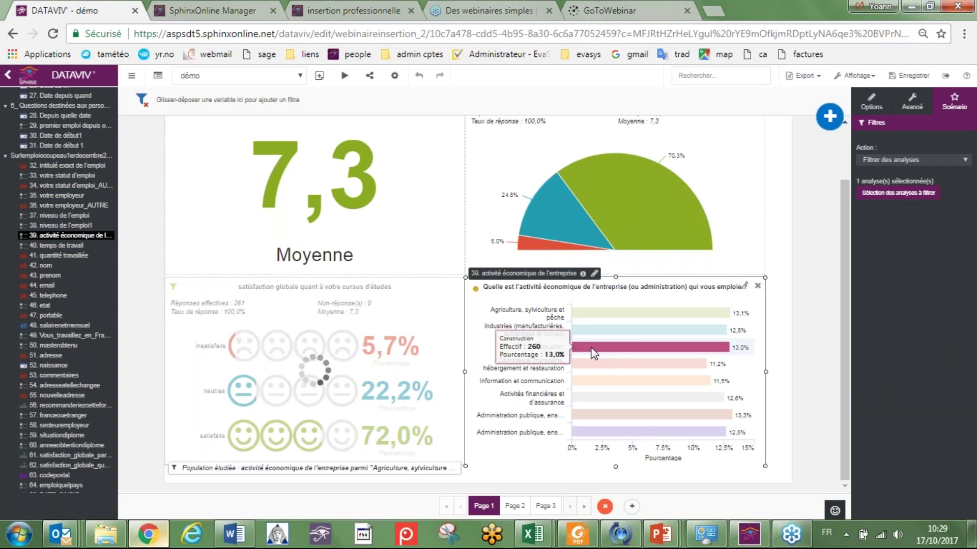
{"action": "left_click", "coordinate": [583, 414]}
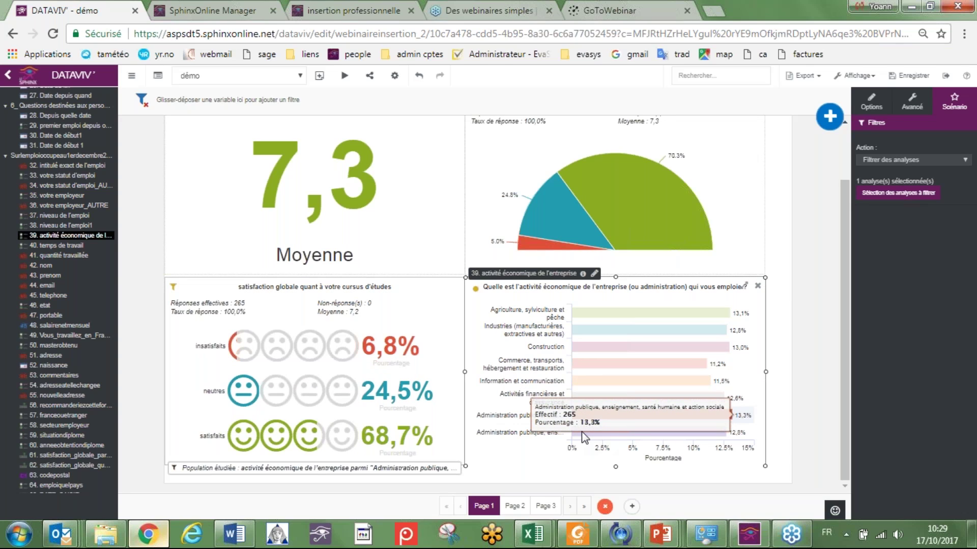
{"action": "left_click", "coordinate": [585, 433]}
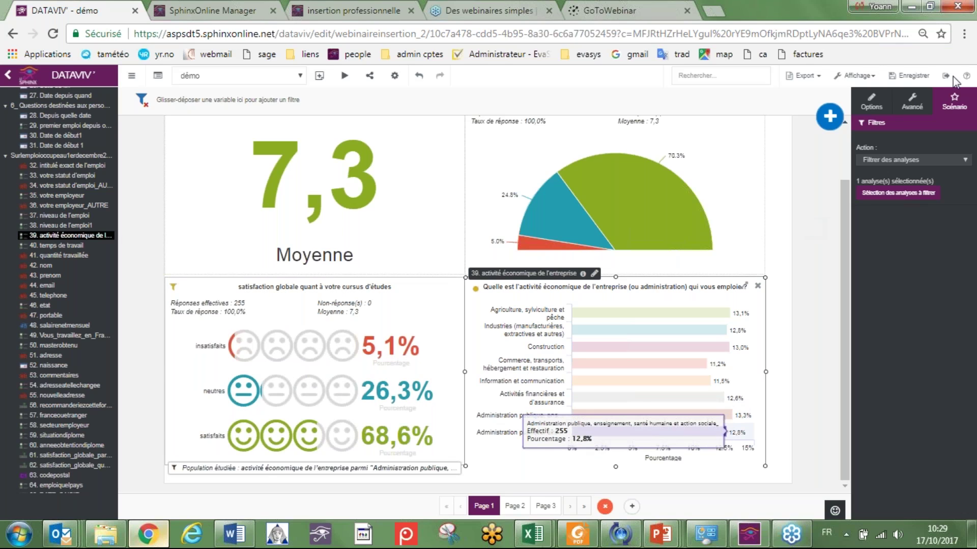
{"action": "left_click", "coordinate": [638, 315]}
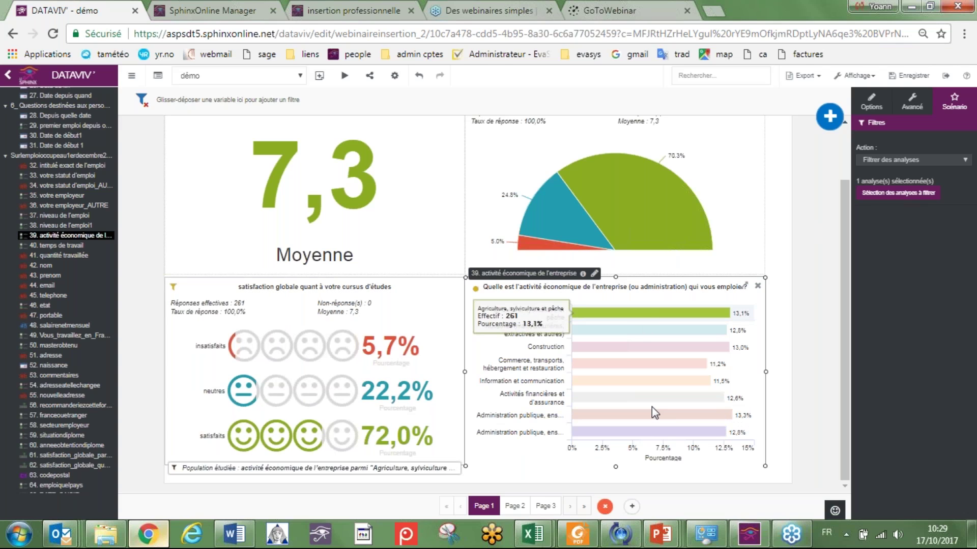
- Insert a new page after Page 1 and place a chart of variable 58, secteuremployeur, on it
{"action": "left_click", "coordinate": [632, 508]}
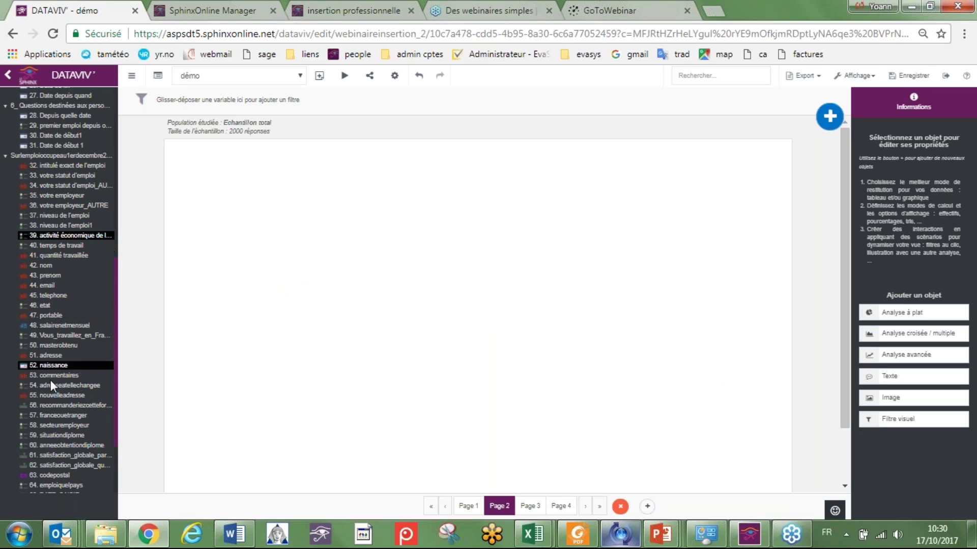
{"action": "left_click_drag", "start_coordinate": [66, 426], "coordinate": [349, 258]}
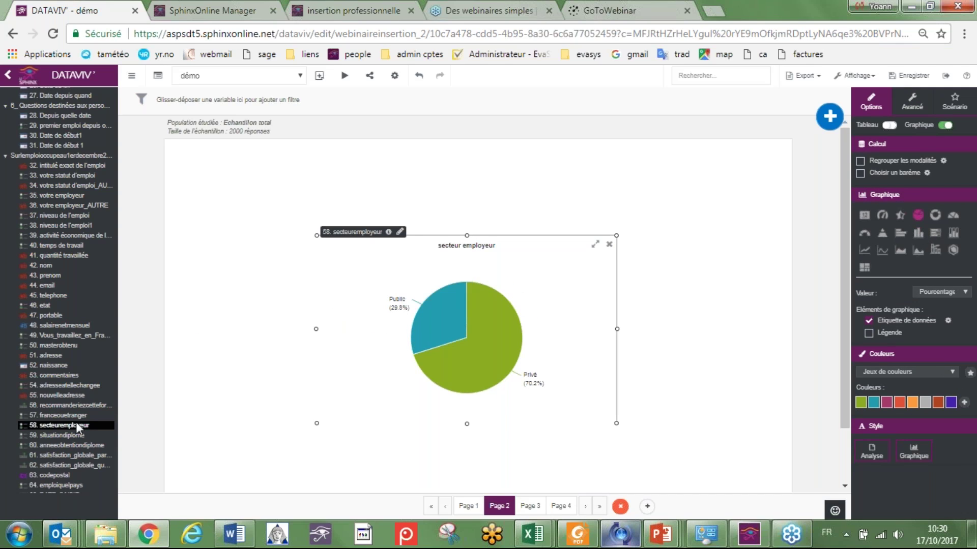
{"action": "left_click_drag", "start_coordinate": [59, 464], "coordinate": [516, 168]}
{"action": "left_click_drag", "start_coordinate": [579, 214], "coordinate": [275, 526]}
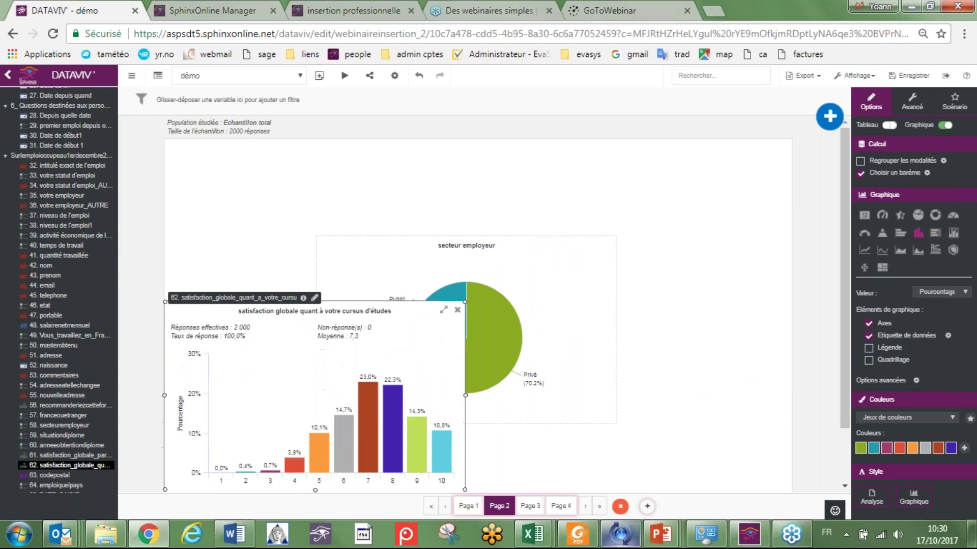
{"action": "left_click", "coordinate": [458, 310]}
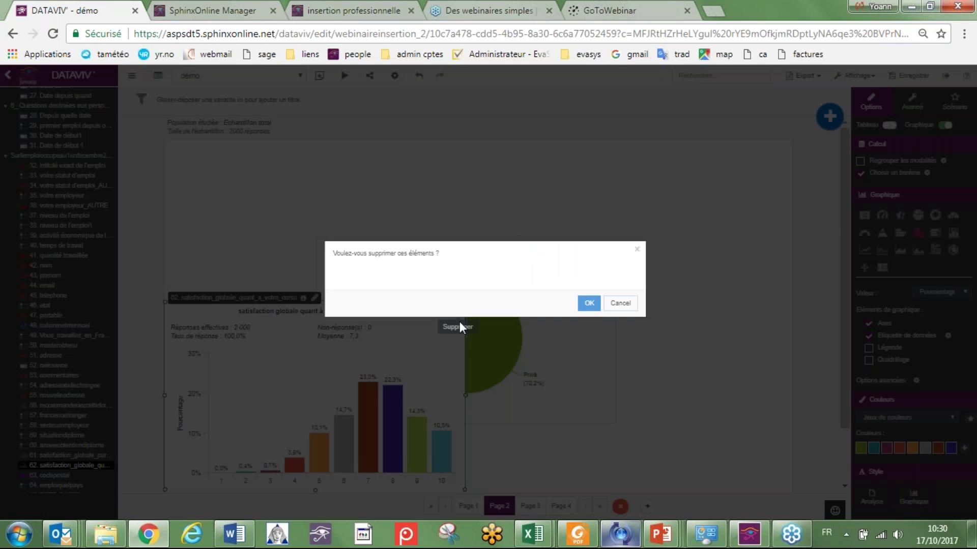
{"action": "left_click", "coordinate": [589, 304]}
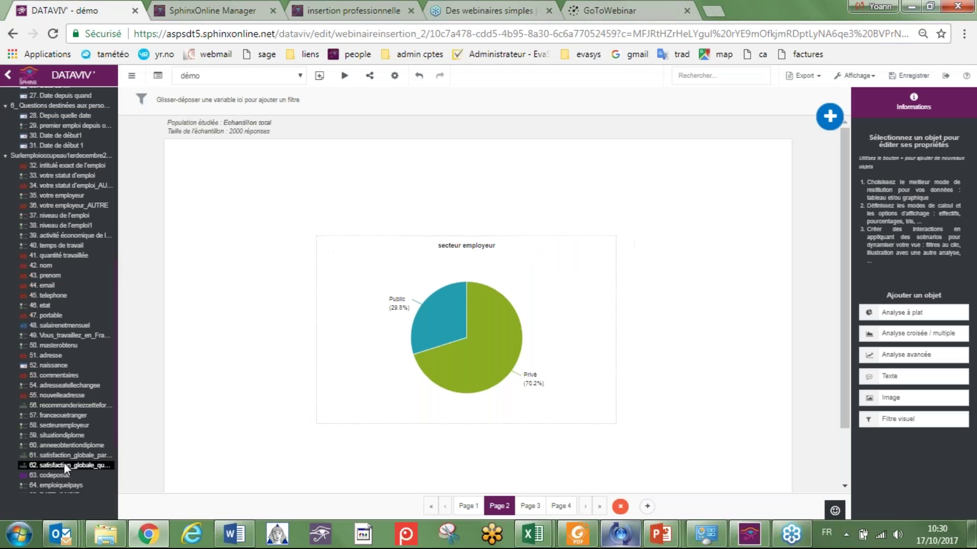
- Cross the secteur employeur chart with variable 62, satisfaction globale quant à votre cursus, and display the table alongside the graph
{"action": "left_click_drag", "start_coordinate": [68, 466], "coordinate": [468, 402]}
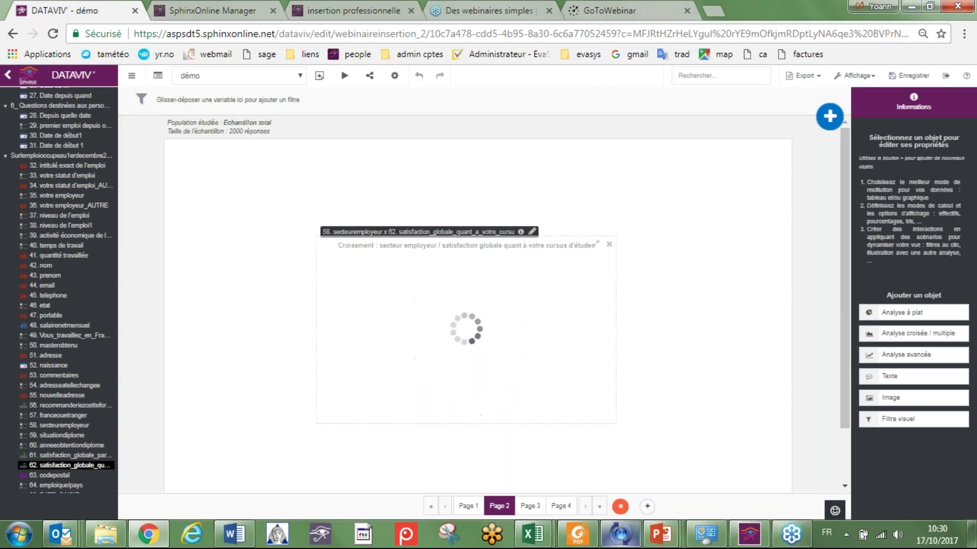
{"action": "left_click", "coordinate": [435, 365]}
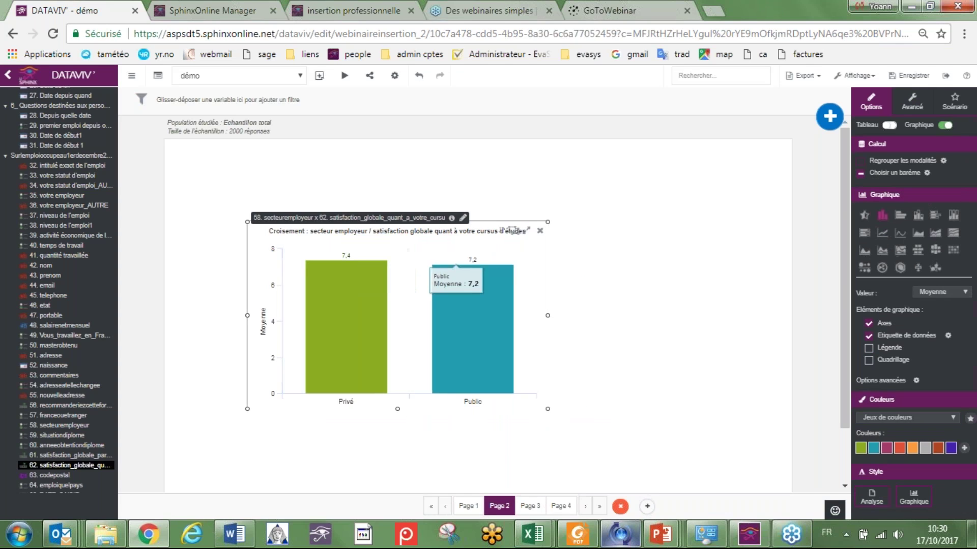
{"action": "left_click", "coordinate": [894, 127]}
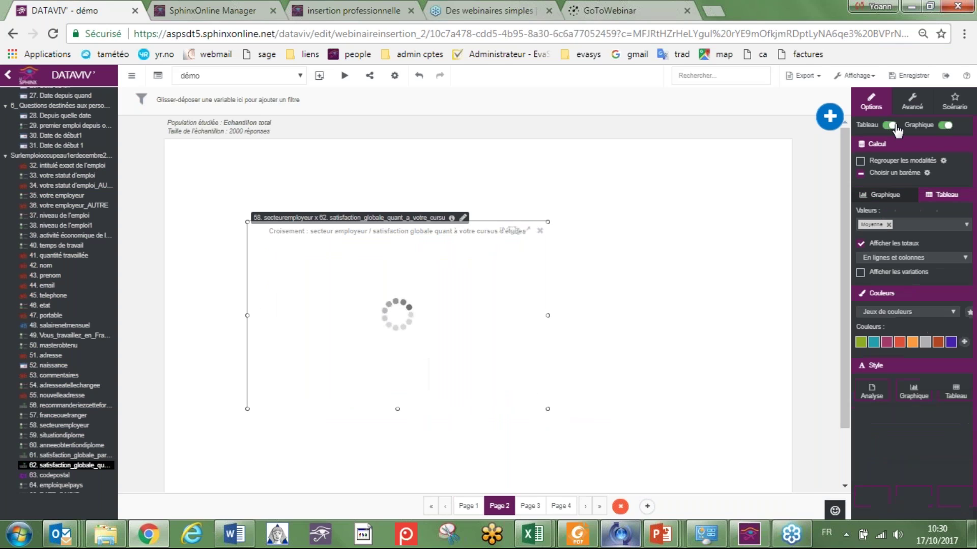
- Move the crossed secteur employeur / satisfaction chart toward the page's upper-left corner and enable its Tests statistiques option
{"action": "mouse_move", "coordinate": [446, 286]}
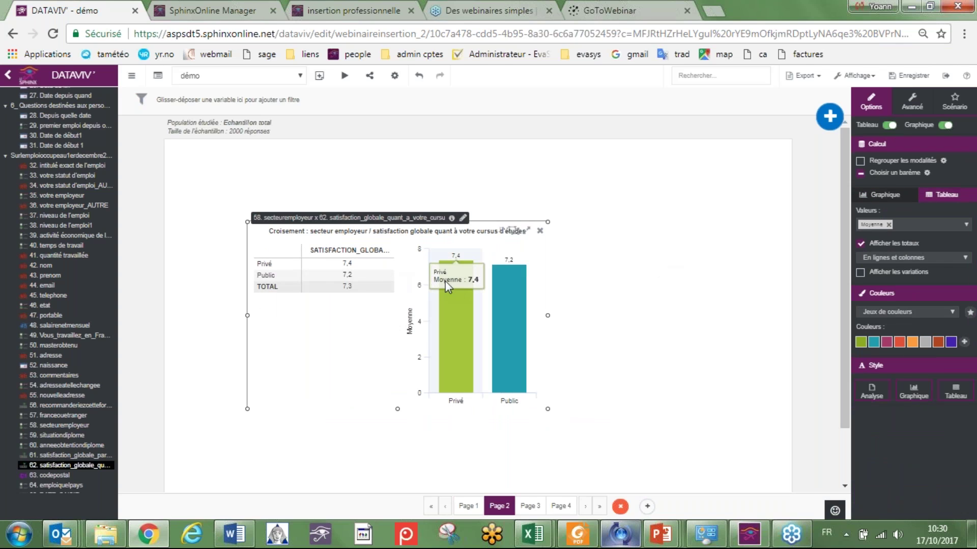
{"action": "left_click_drag", "start_coordinate": [342, 334], "coordinate": [282, 288]}
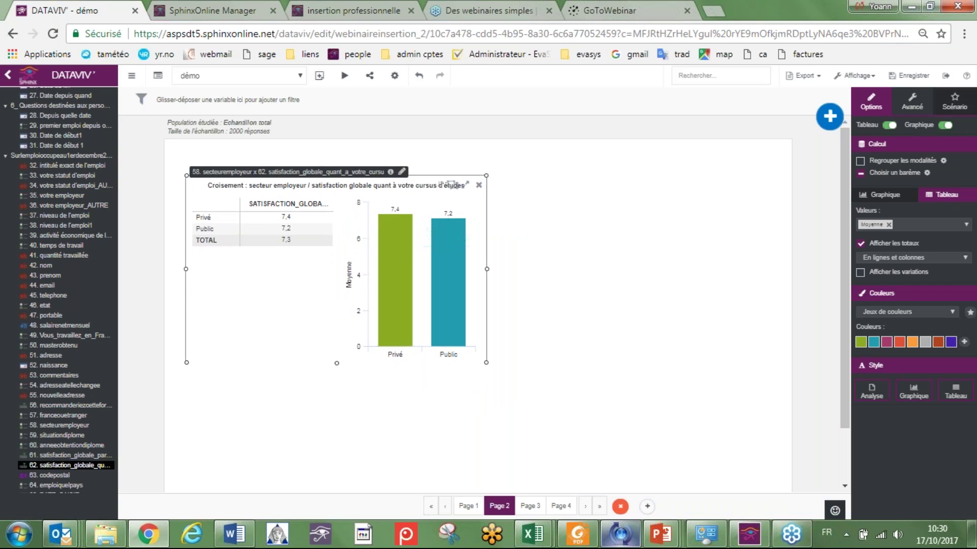
{"action": "left_click", "coordinate": [913, 103]}
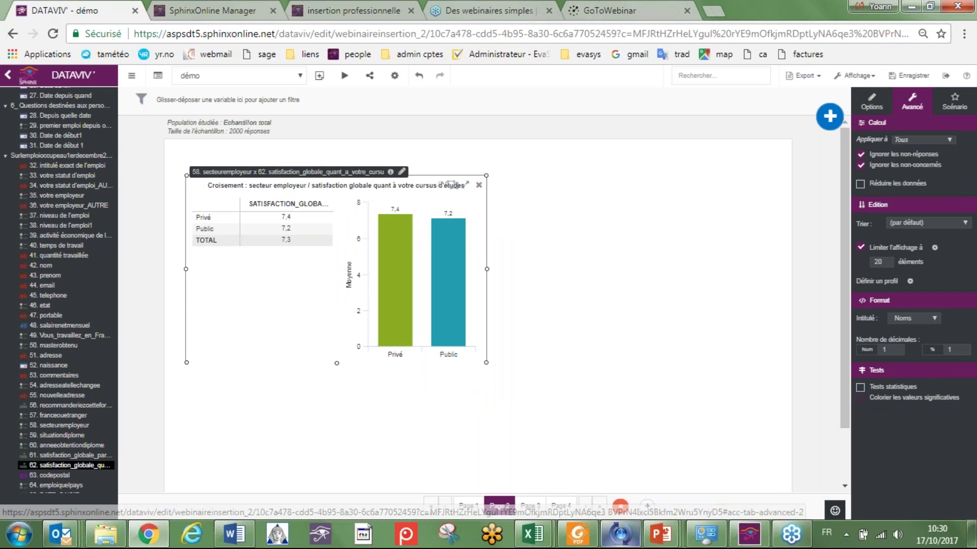
{"action": "left_click", "coordinate": [860, 387]}
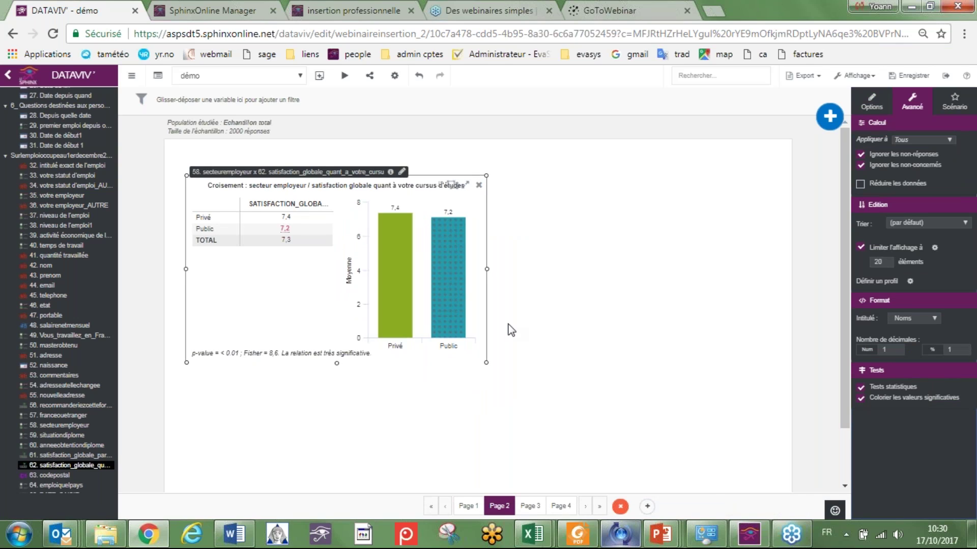
- Widen the crossed chart to span most of the page's width and reposition it near the top of Page 2
{"action": "left_click_drag", "start_coordinate": [488, 269], "coordinate": [723, 278]}
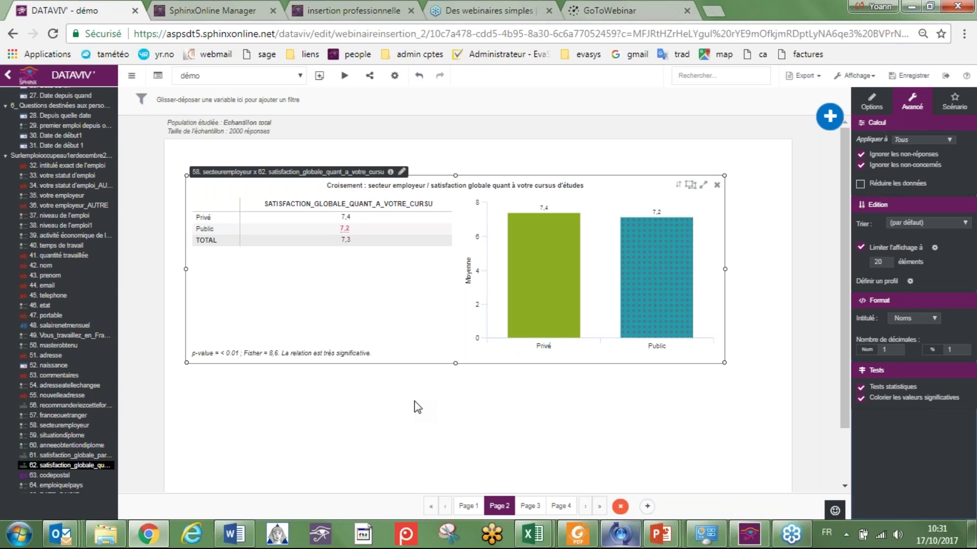
{"action": "left_click", "coordinate": [417, 407]}
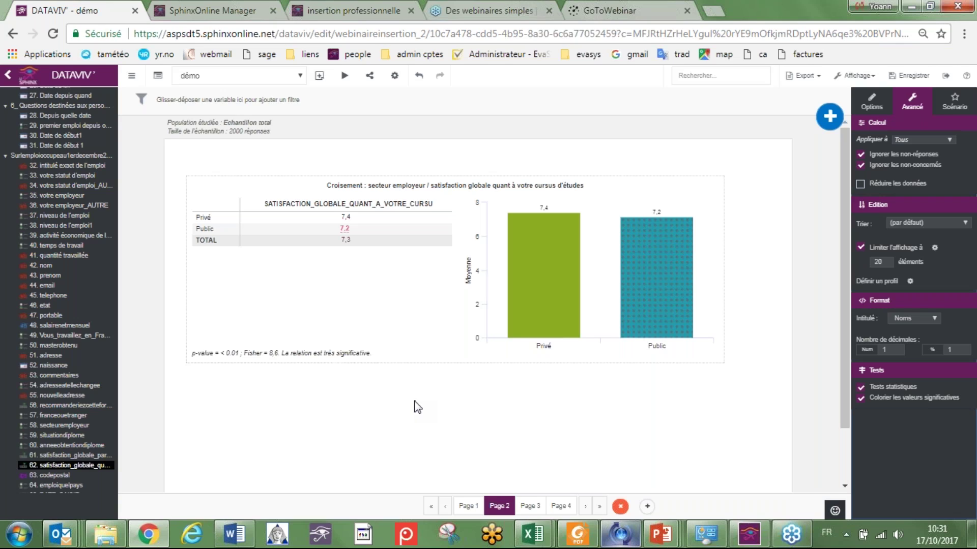
{"action": "left_click", "coordinate": [417, 407]}
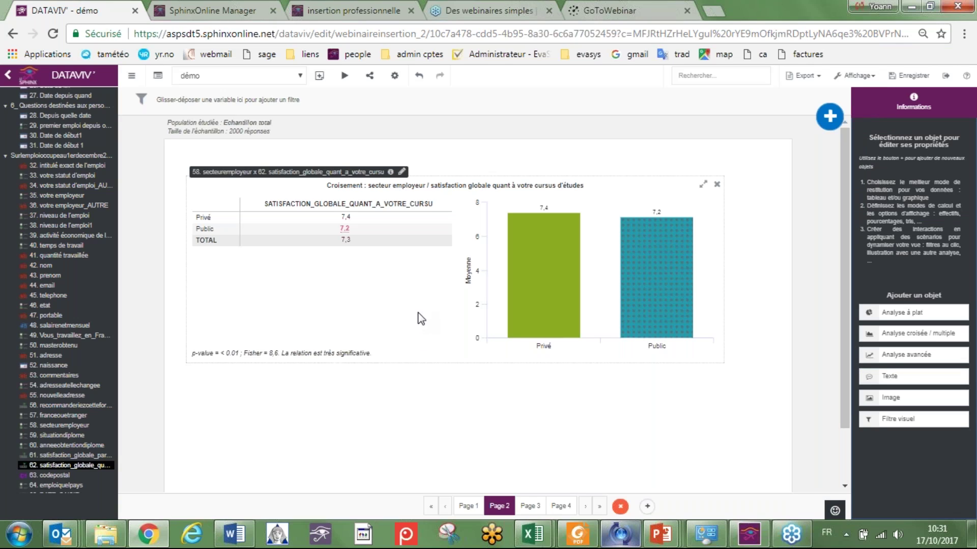
{"action": "left_click_drag", "start_coordinate": [417, 310], "coordinate": [368, 275]}
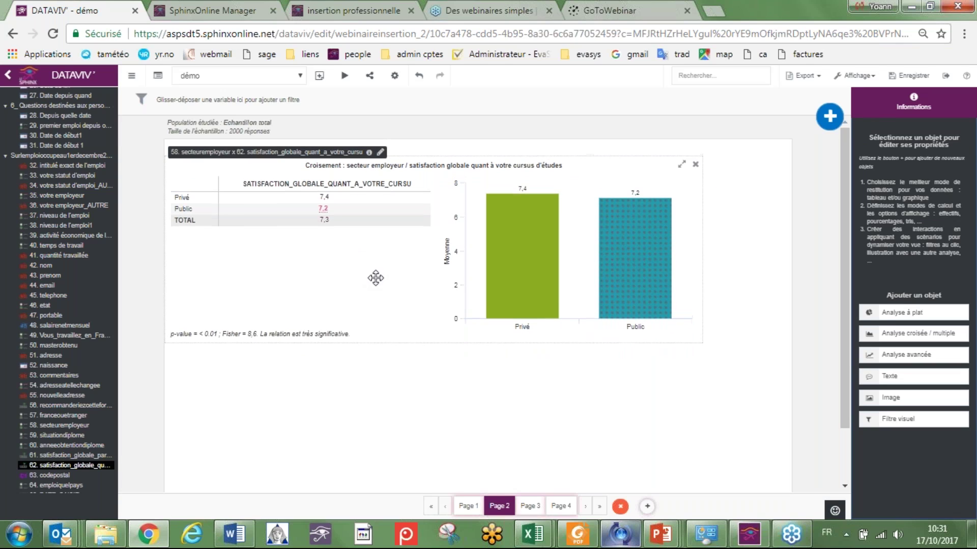
{"action": "left_click", "coordinate": [392, 334]}
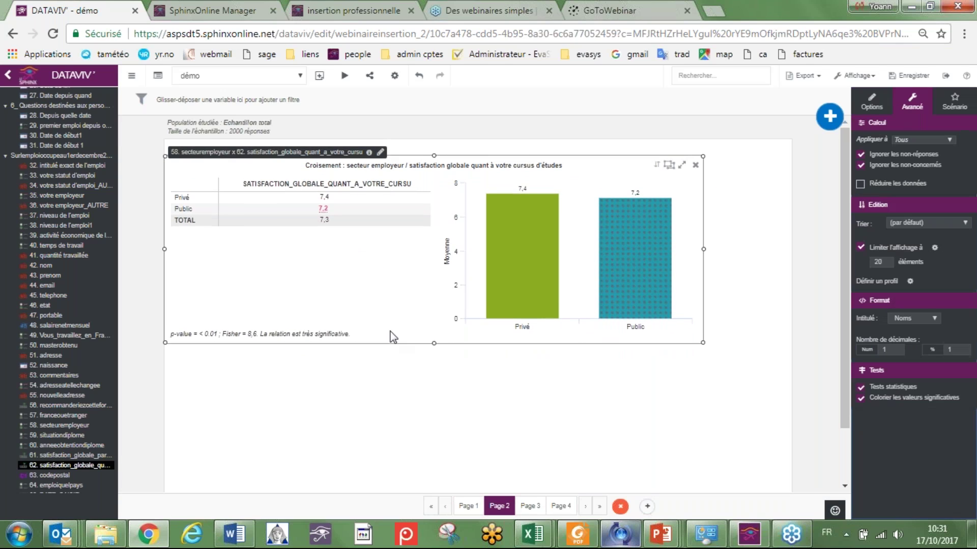
{"action": "left_click", "coordinate": [394, 387]}
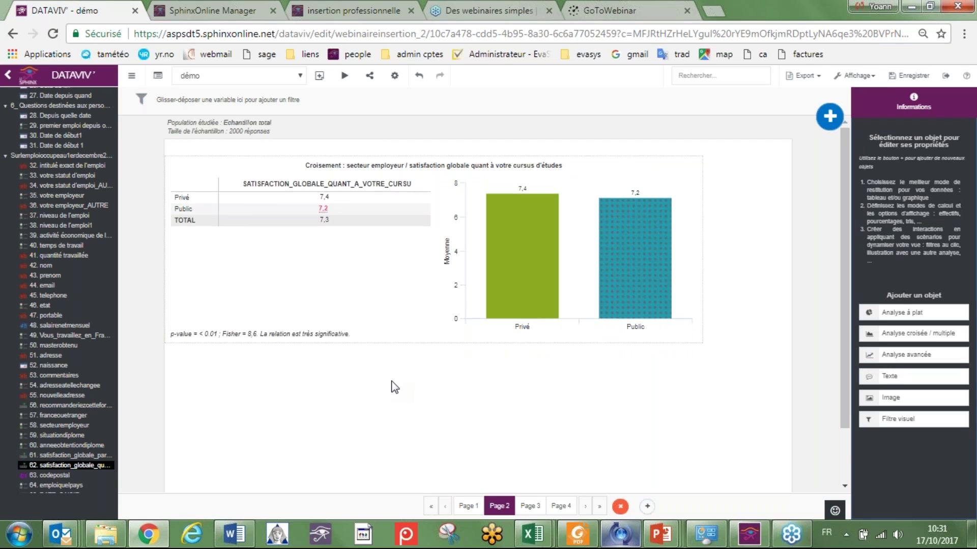
{"action": "left_click", "coordinate": [404, 291]}
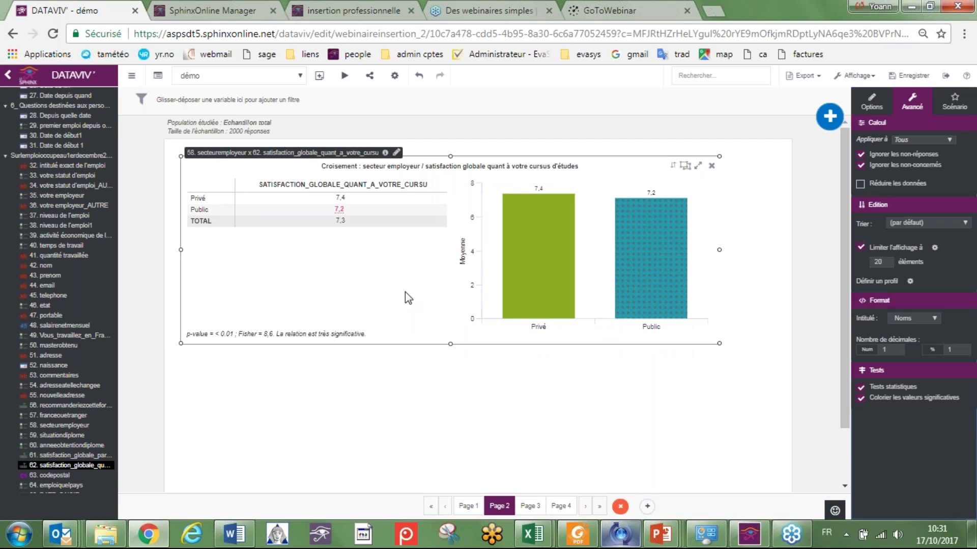
- Save the démo view and switch to the synthese view
{"action": "left_click", "coordinate": [910, 77]}
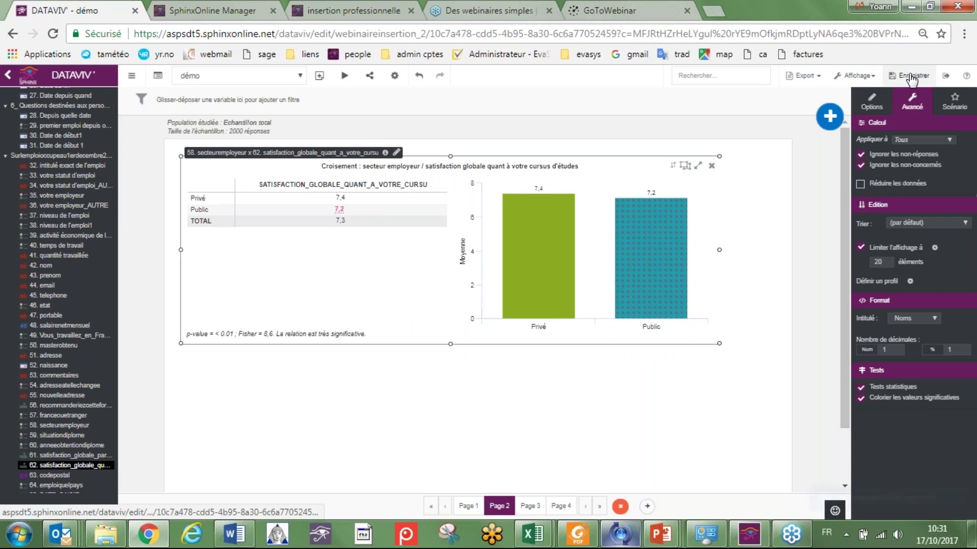
{"action": "left_click", "coordinate": [178, 75]}
{"action": "left_click", "coordinate": [198, 91]}
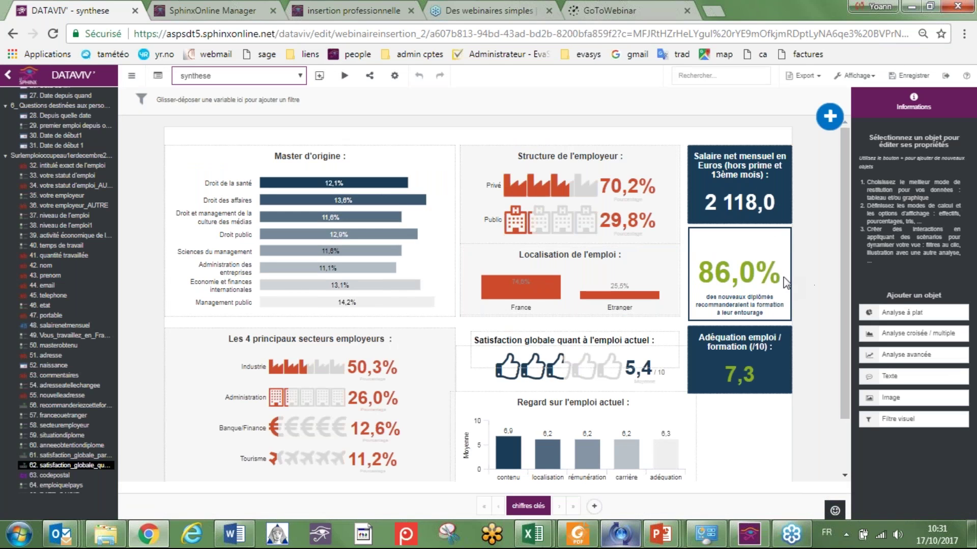
{"action": "left_click", "coordinate": [402, 218]}
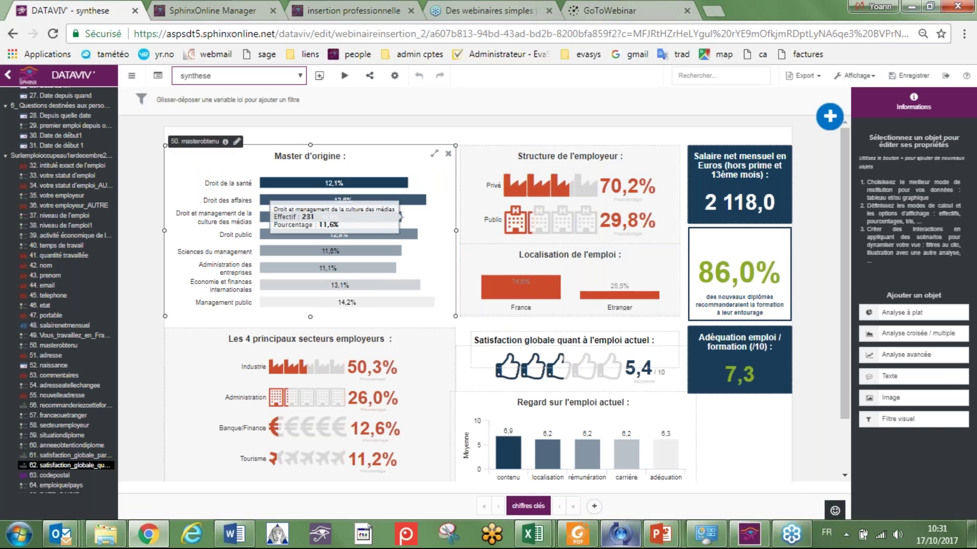
{"action": "left_click", "coordinate": [141, 246]}
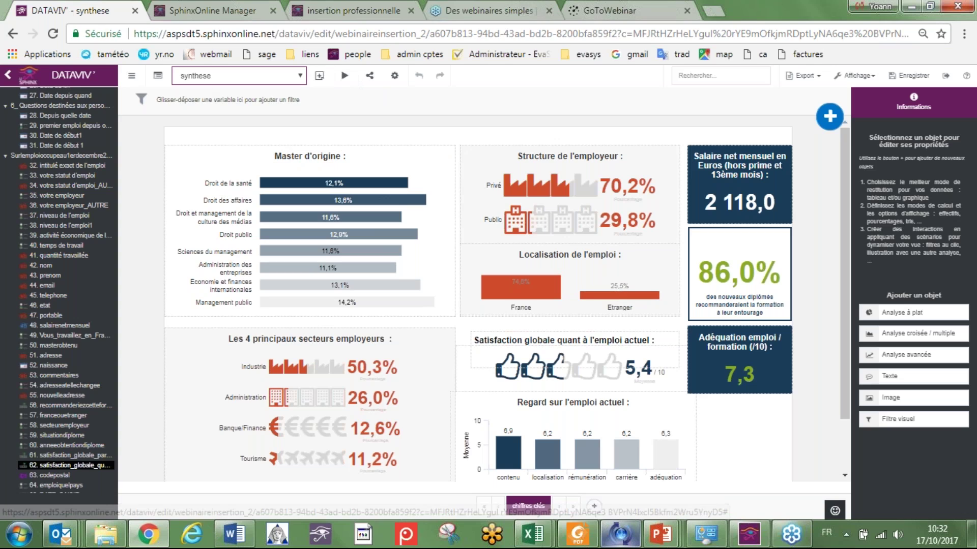
- Return to the view manager, open the flyer view and examine its key figures and employer charts
{"action": "left_click", "coordinate": [158, 77]}
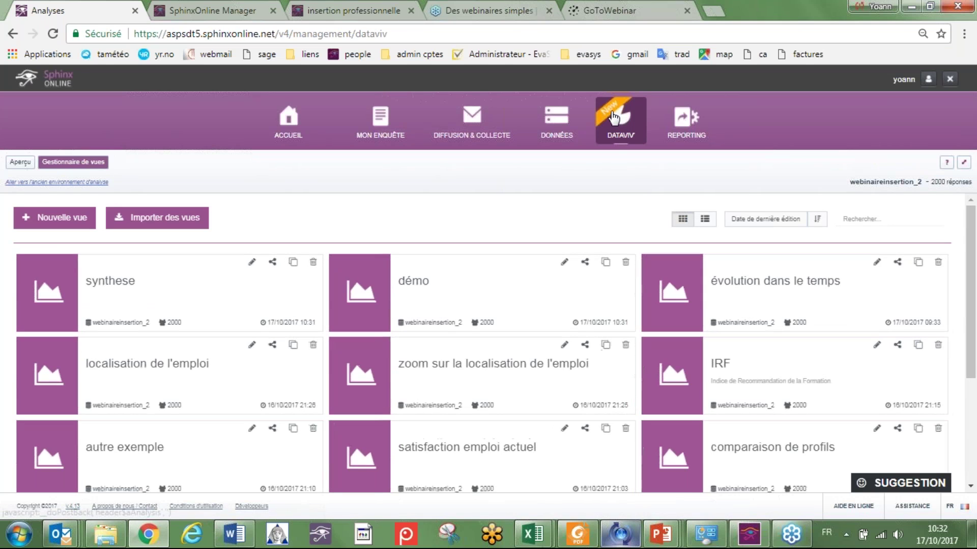
{"action": "scroll", "coordinate": [634, 238], "scroll_direction": "down", "scroll_amount": 3}
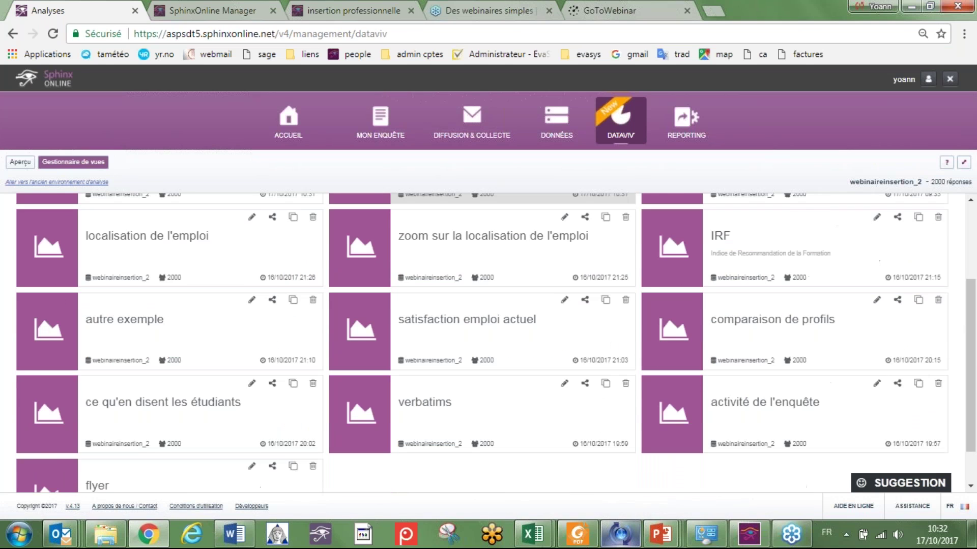
{"action": "scroll", "coordinate": [626, 244], "scroll_direction": "down", "scroll_amount": 1}
{"action": "left_click", "coordinate": [101, 436]}
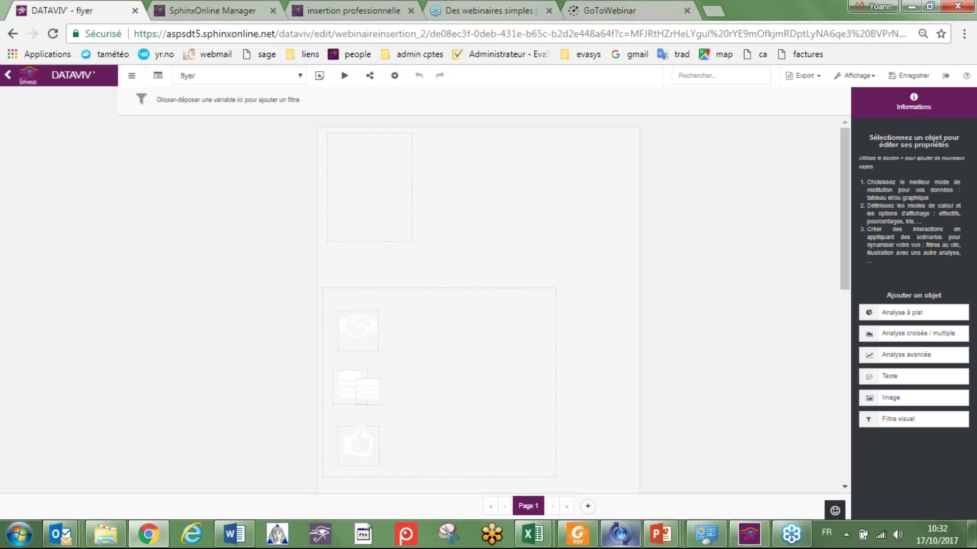
{"action": "scroll", "coordinate": [219, 390], "scroll_direction": "down", "scroll_amount": 1}
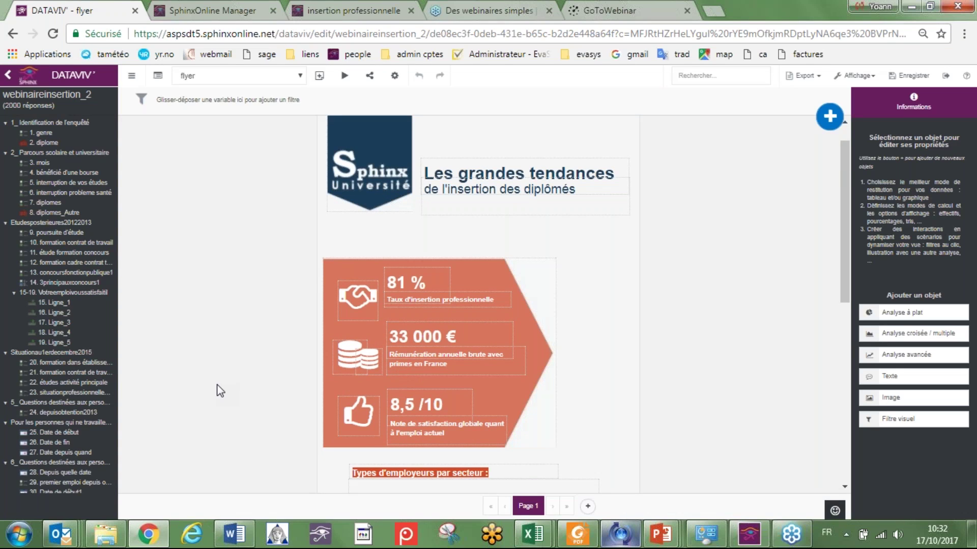
{"action": "scroll", "coordinate": [220, 391], "scroll_direction": "down", "scroll_amount": 2}
{"action": "scroll", "coordinate": [220, 390], "scroll_direction": "up", "scroll_amount": 3}
{"action": "scroll", "coordinate": [220, 391], "scroll_direction": "down", "scroll_amount": 1}
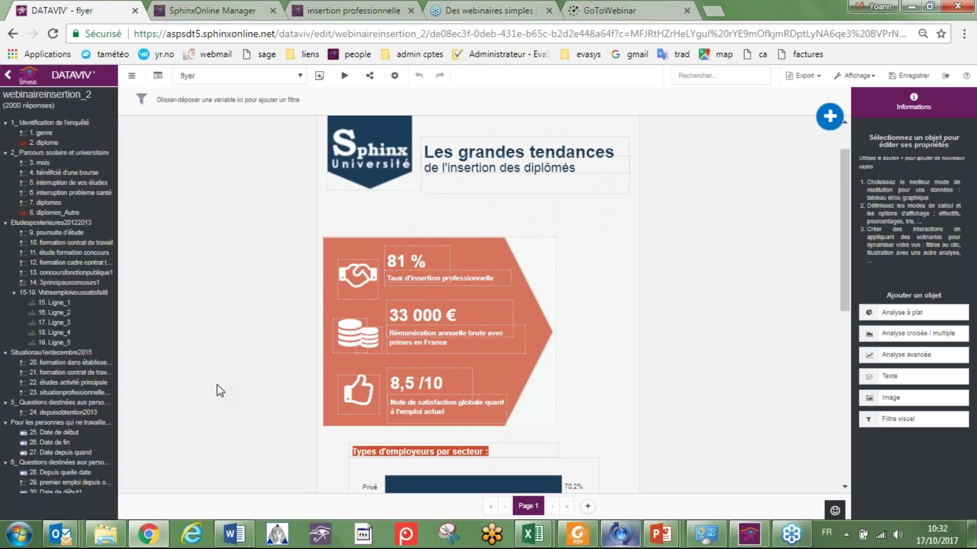
{"action": "scroll", "coordinate": [219, 390], "scroll_direction": "down", "scroll_amount": 3}
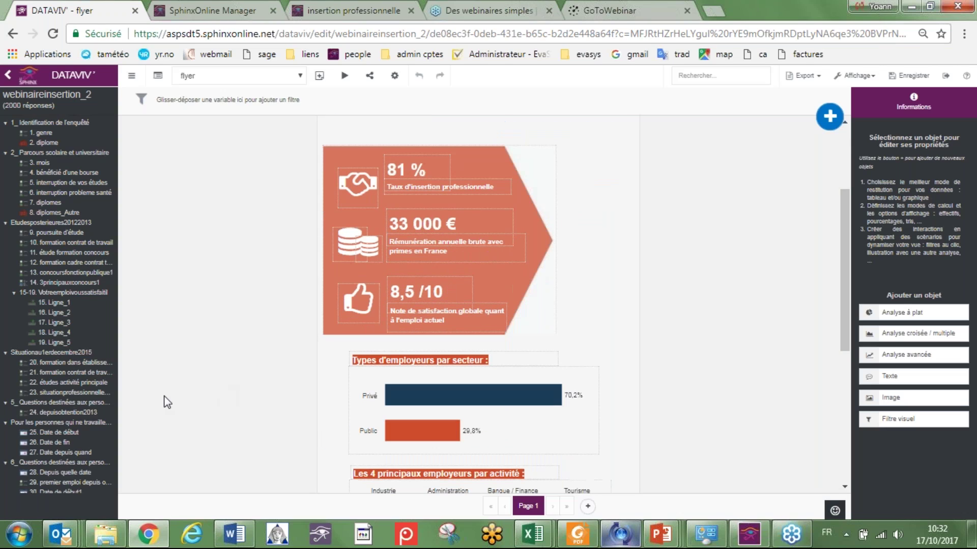